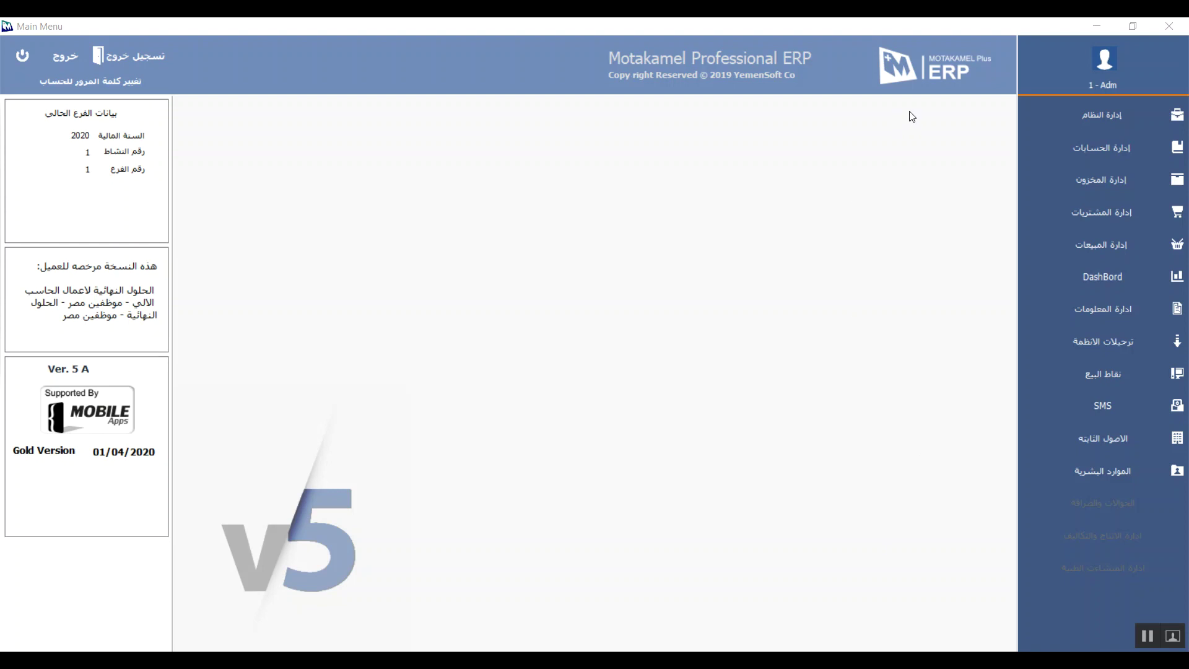
Open the cash boxes screen (الصناديق) in accounts management (إدارة الحسابات) and start a new record
click(1064, 149)
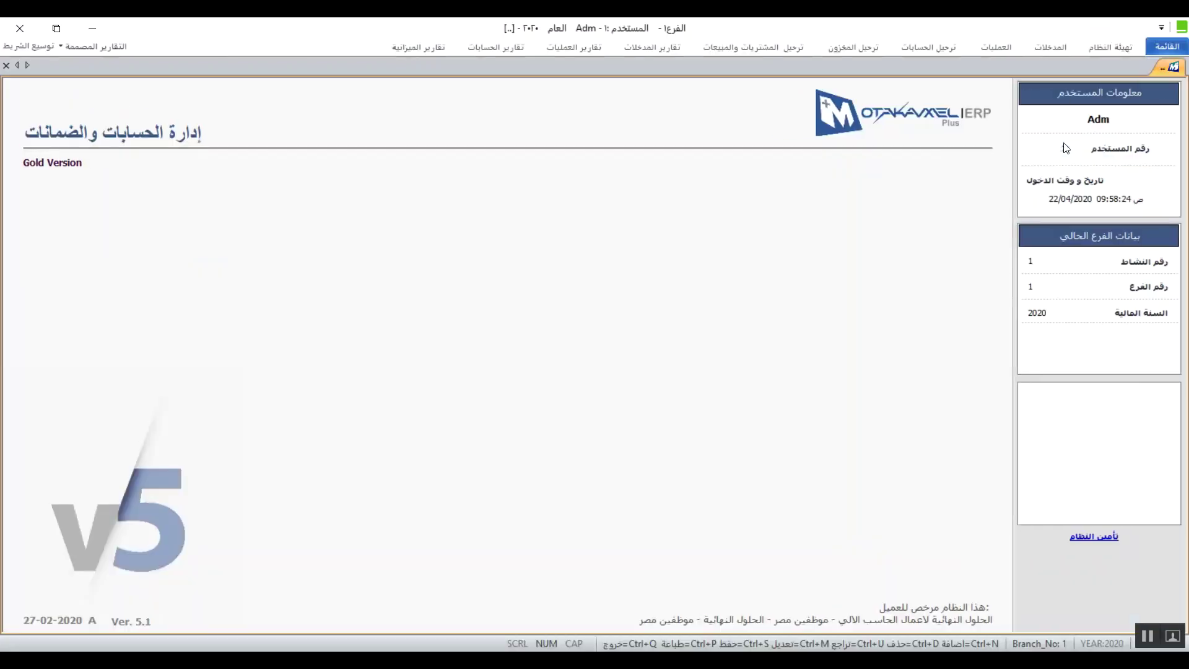
click(1062, 50)
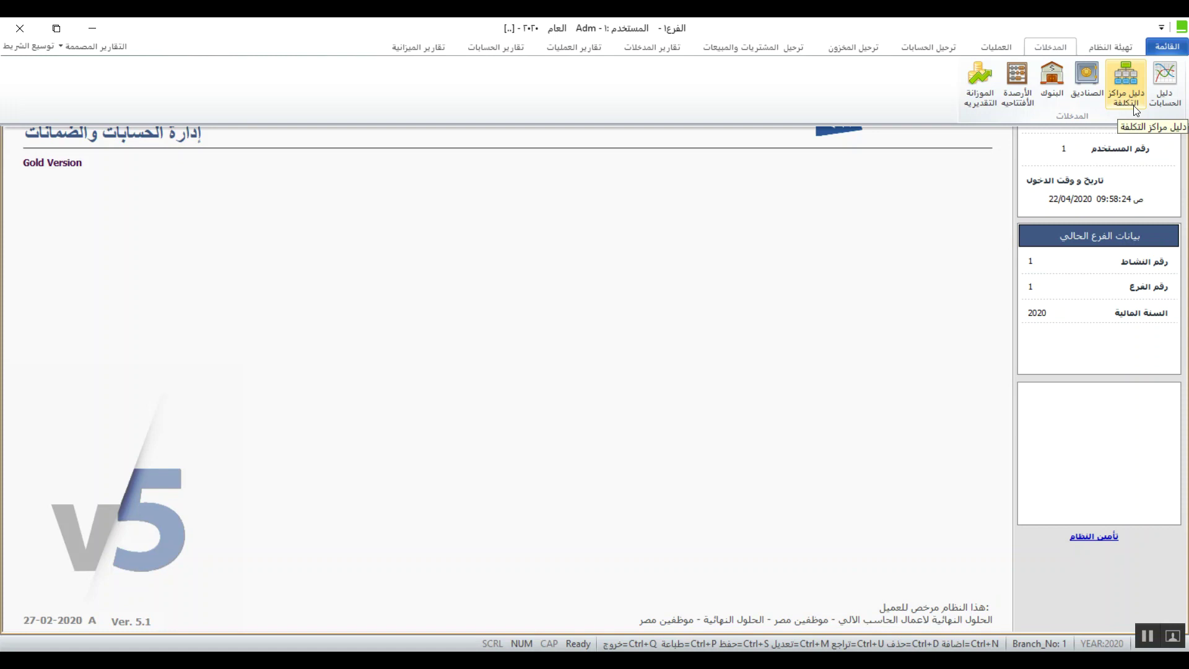
click(1089, 110)
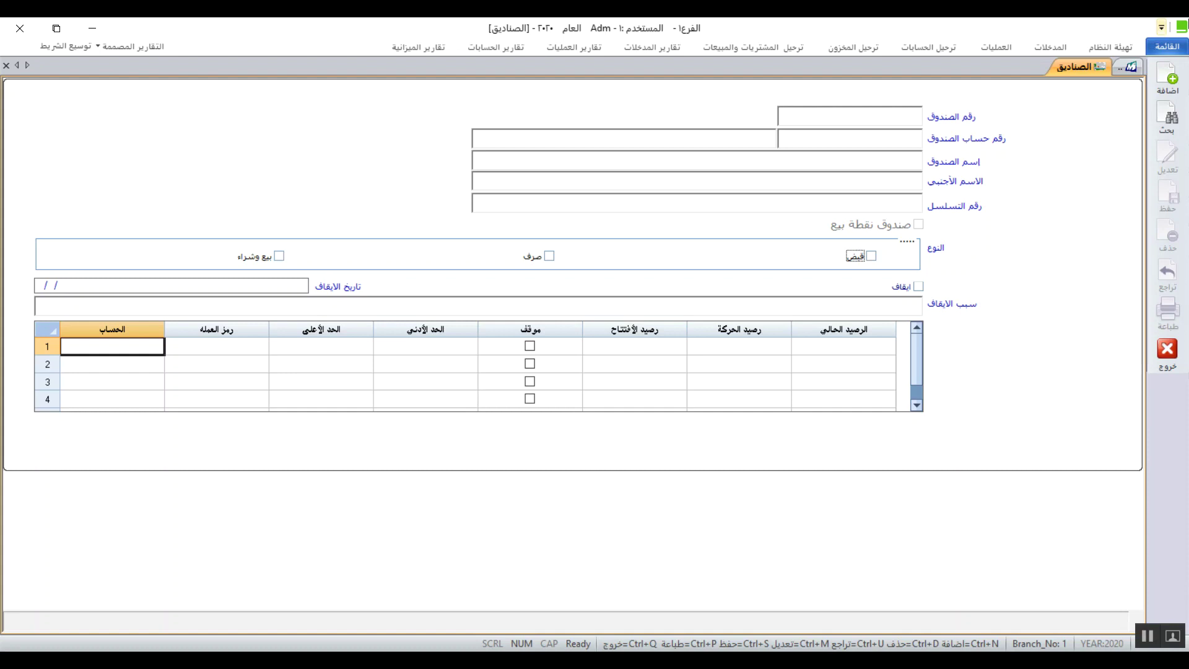
click(1162, 69)
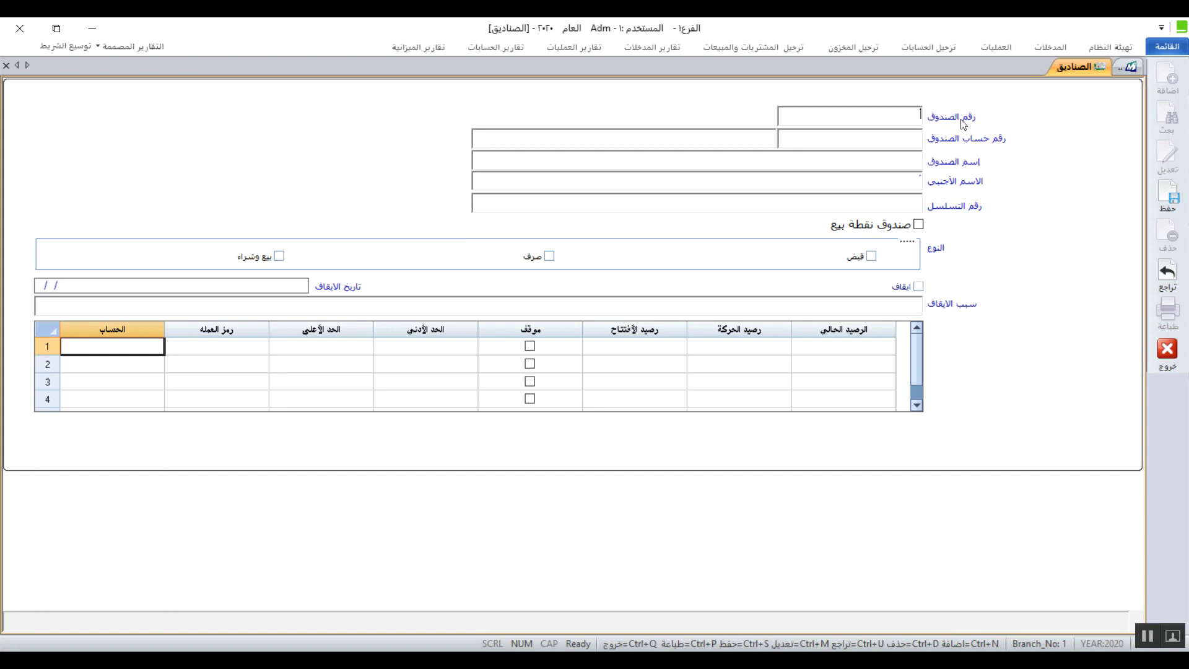
Set the cash box number to 1 and look up the accounts available for it
text(1)
click(919, 137)
key(F9)
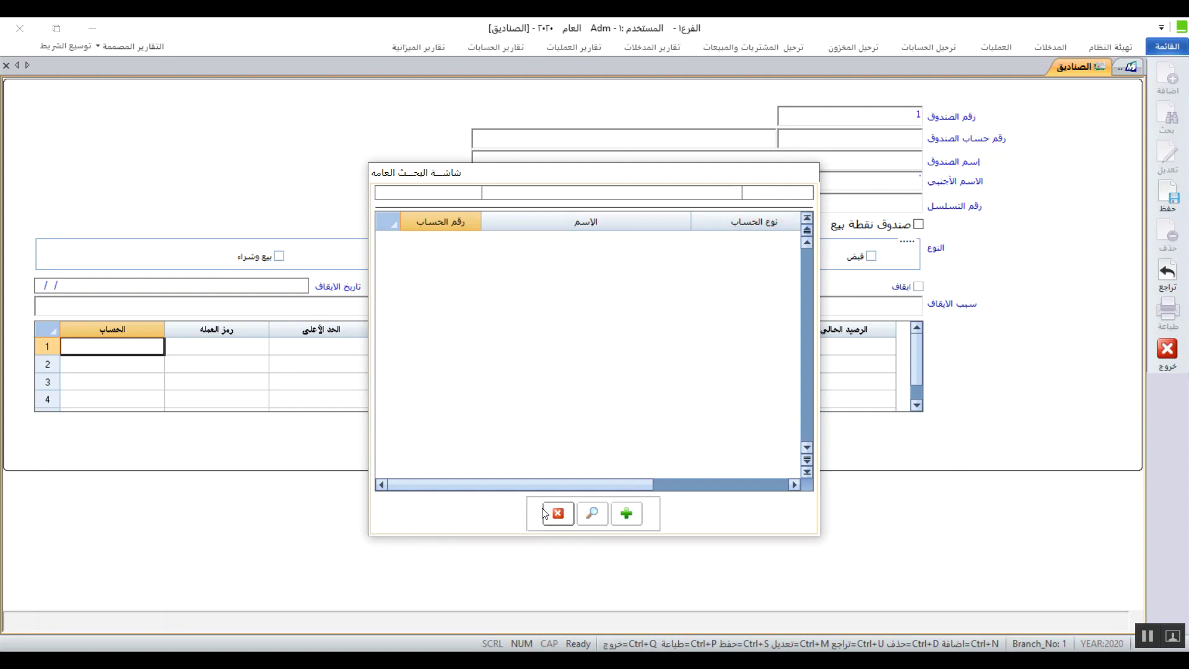
click(565, 511)
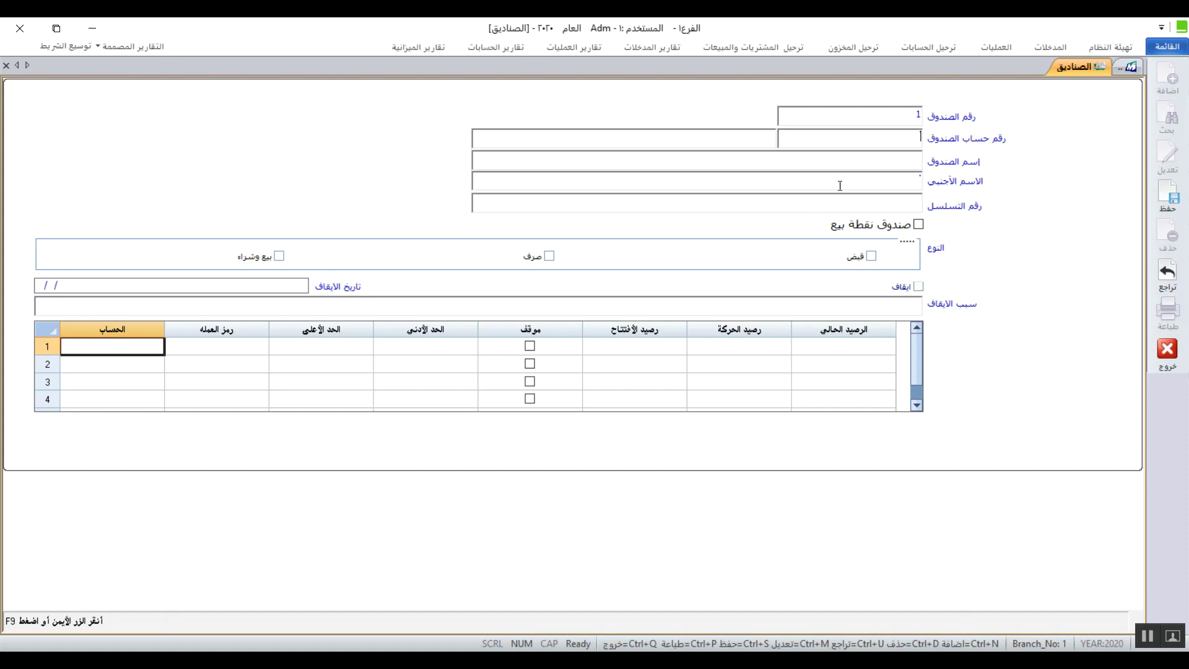
Name the cash box خزينة الادارة
click(871, 157)
text(خزينة)
text( الأ)
text(دارة)
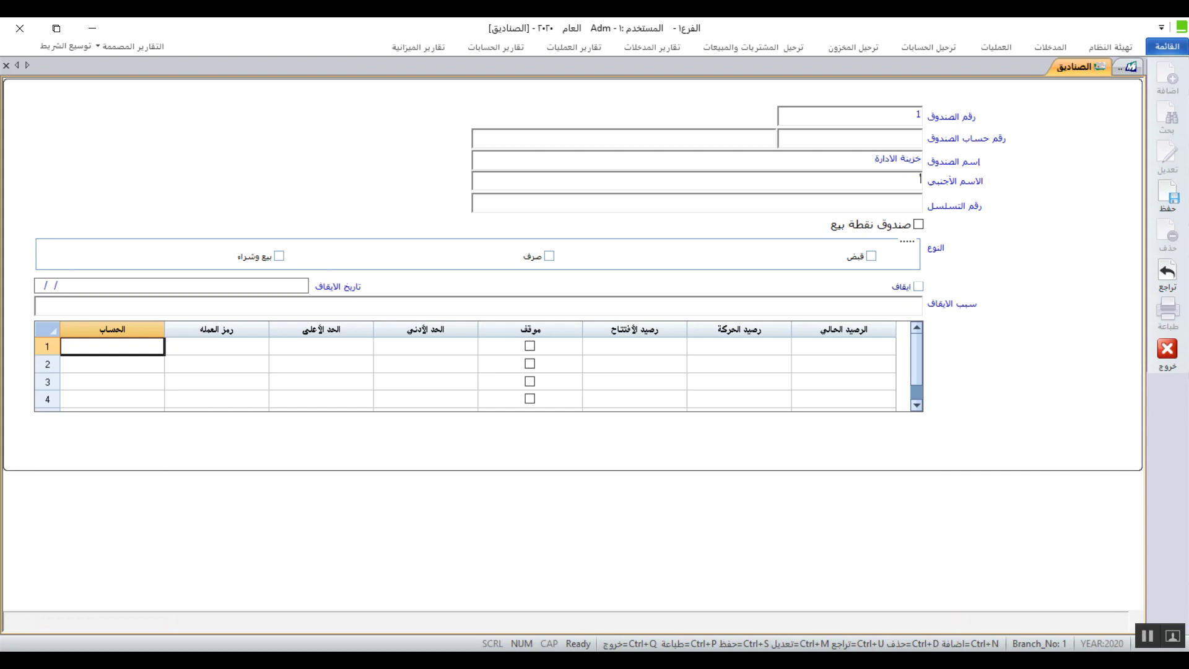
key(Return)
Change the cash box number to 3 and set its serial number to 2
click(882, 201)
click(915, 118)
text(2)
key(BackSpace)
key(BackSpace)
text(2)
click(913, 197)
double_click(915, 121)
text(3)
double_click(906, 203)
text(2)
Mark the cash box as a point-of-sale box (صندوق نقطة بيع) and enter user number 1
click(919, 225)
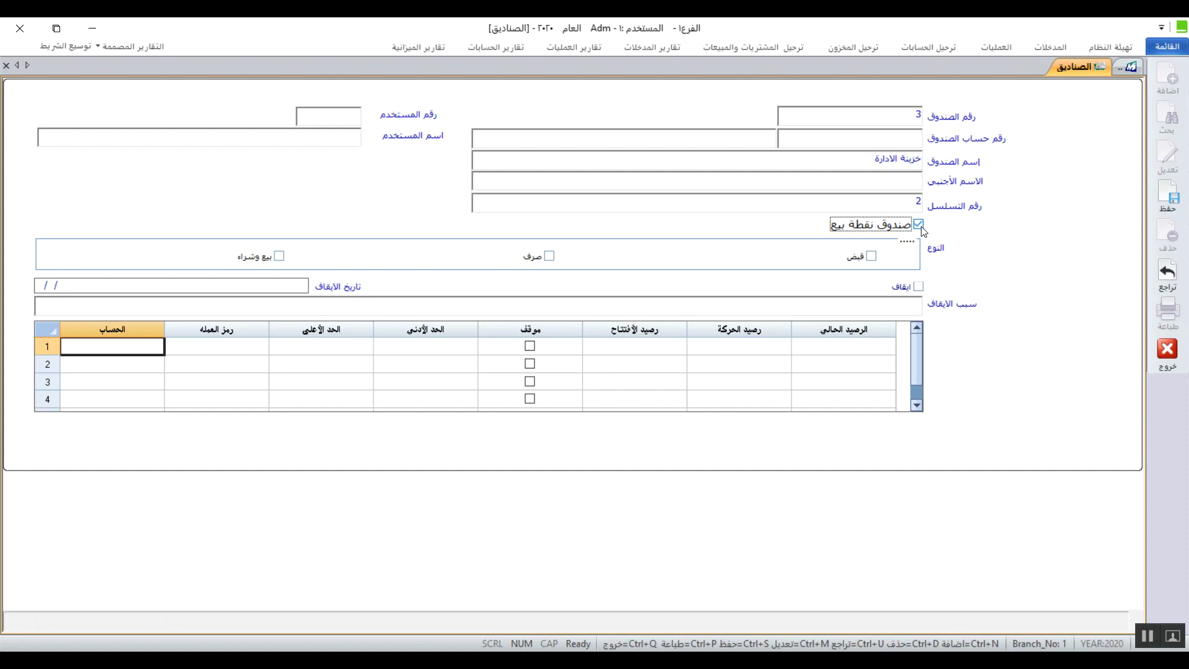
click(919, 224)
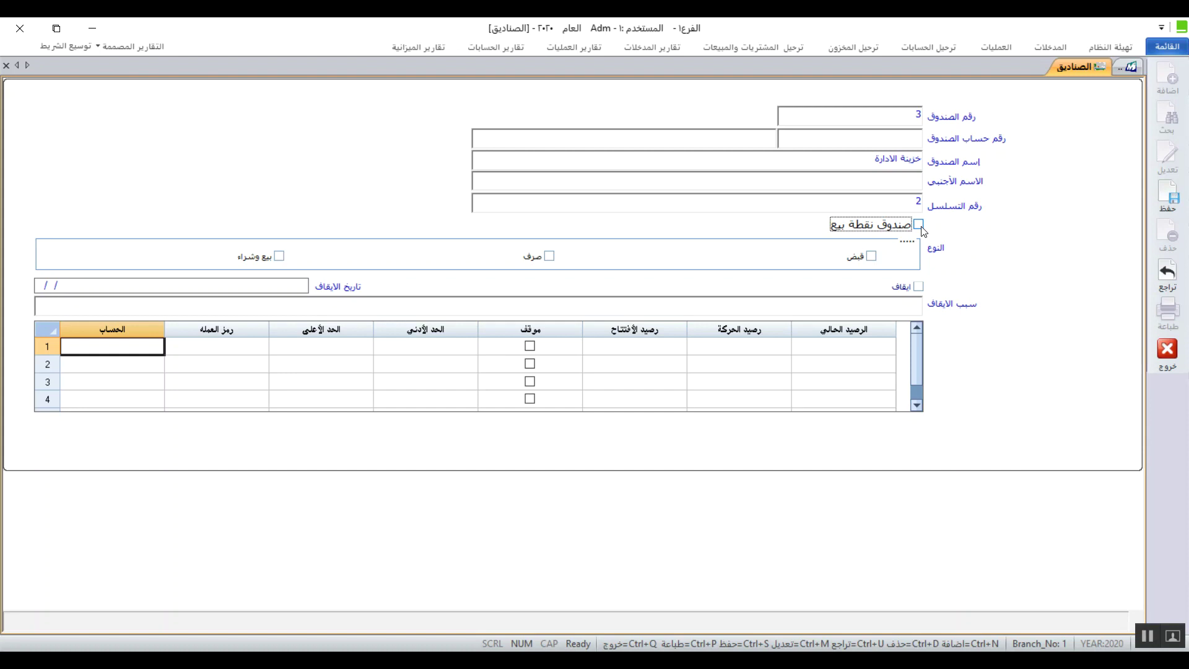
click(921, 226)
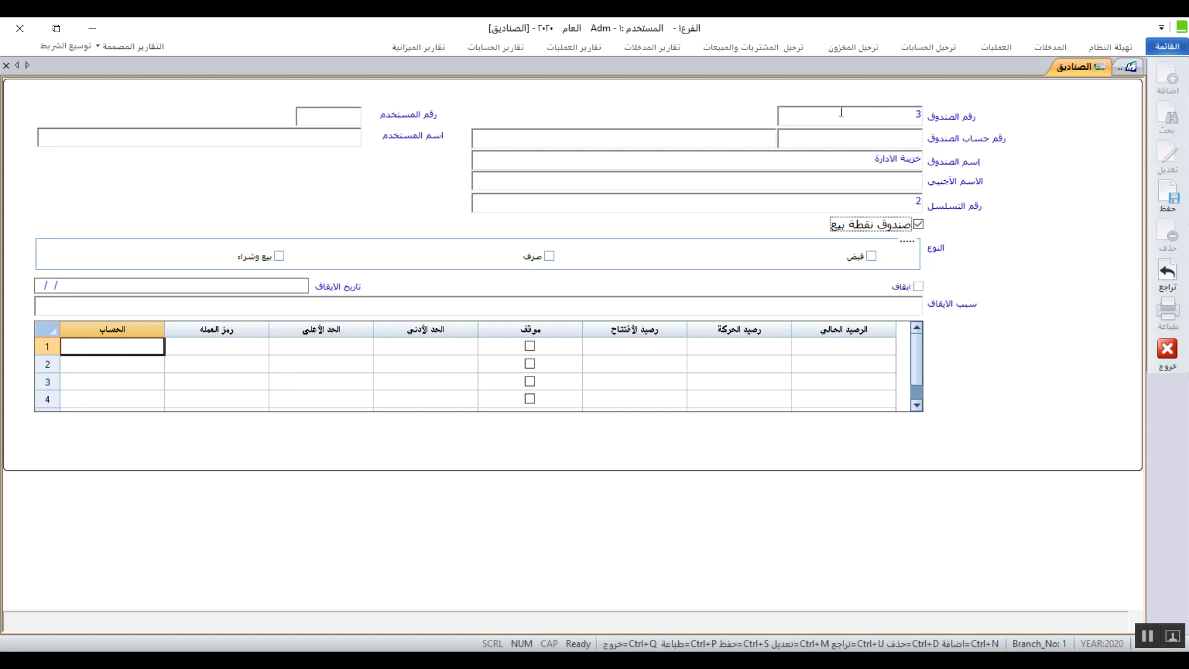
click(343, 110)
text(1)
key(Return)
click(323, 122)
click(323, 122)
Try out the cash box types قبض, صرف and بيع وشراء, leaving all three cleared
click(871, 256)
click(554, 258)
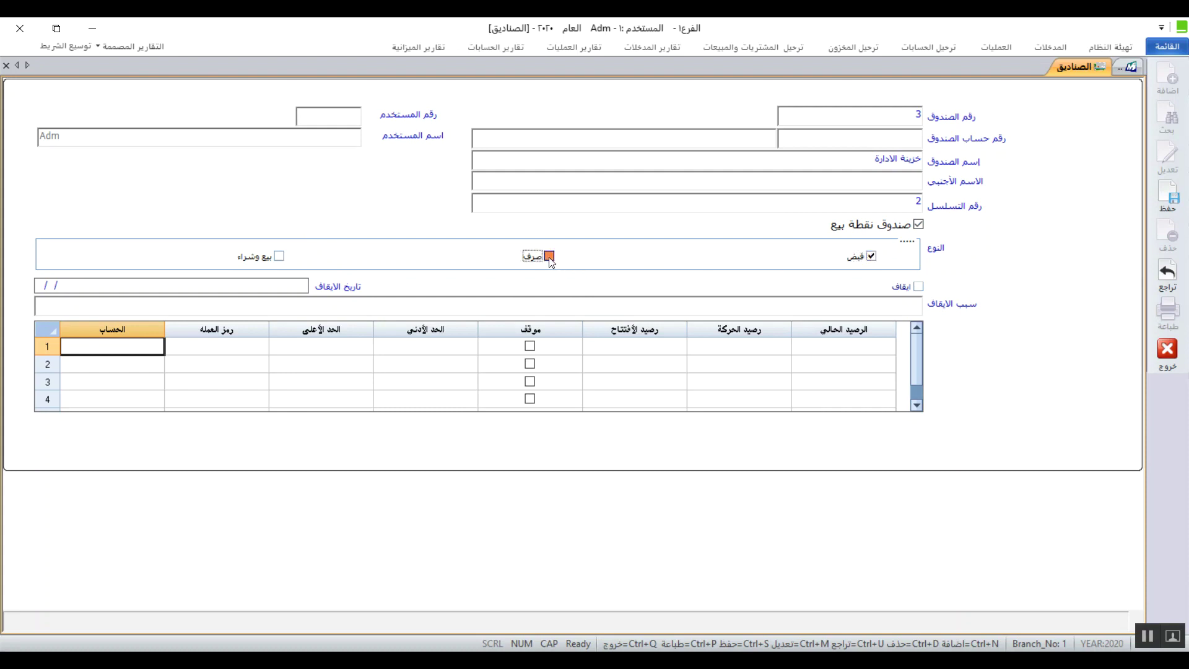
click(279, 257)
click(279, 257)
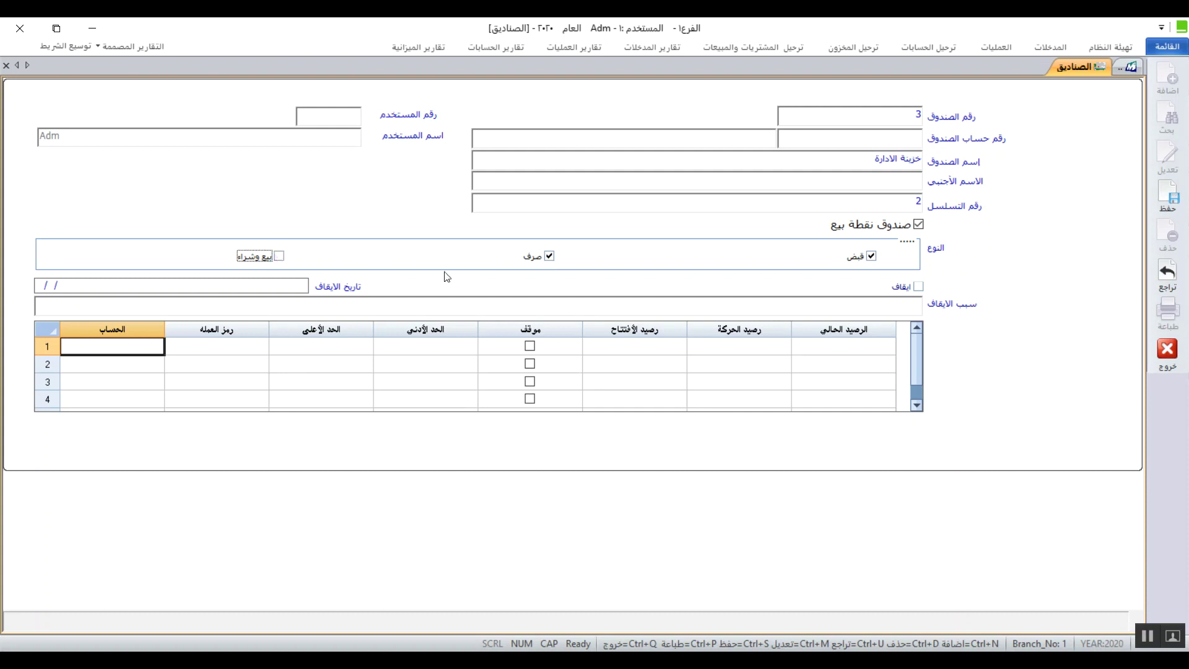
click(550, 260)
click(872, 259)
Try the cash box's stop option (ايقاف) with its reason and date fields, and exit the record without saving
click(919, 288)
click(918, 286)
click(888, 302)
click(256, 284)
key(Delete)
click(1165, 366)
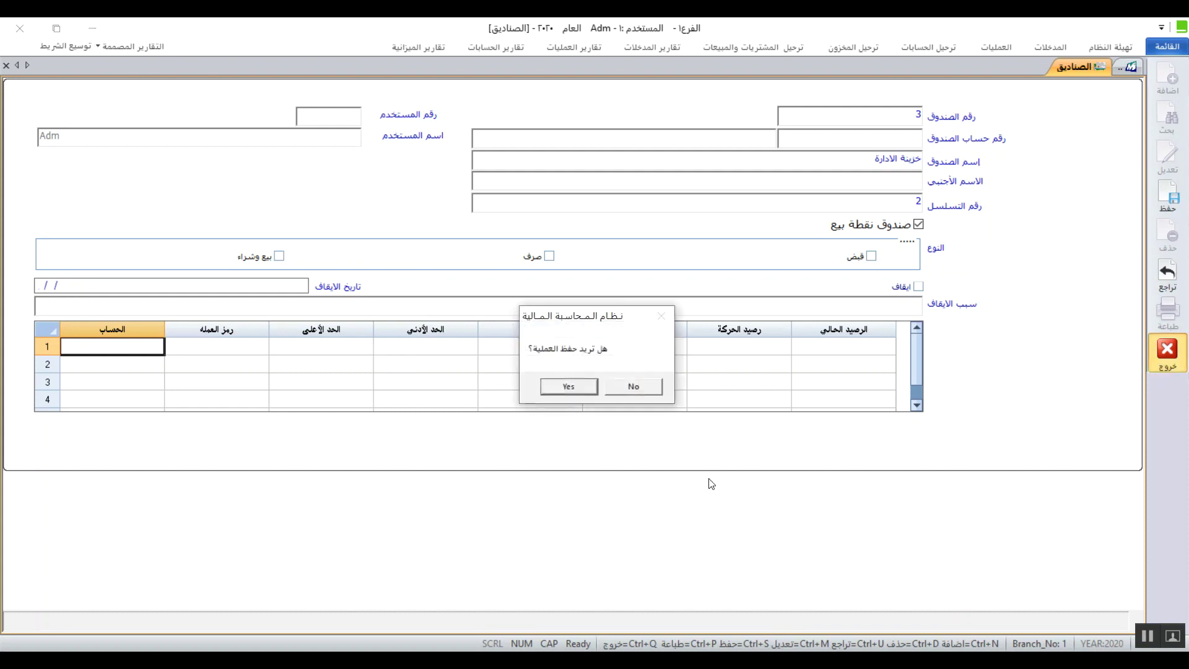
click(649, 390)
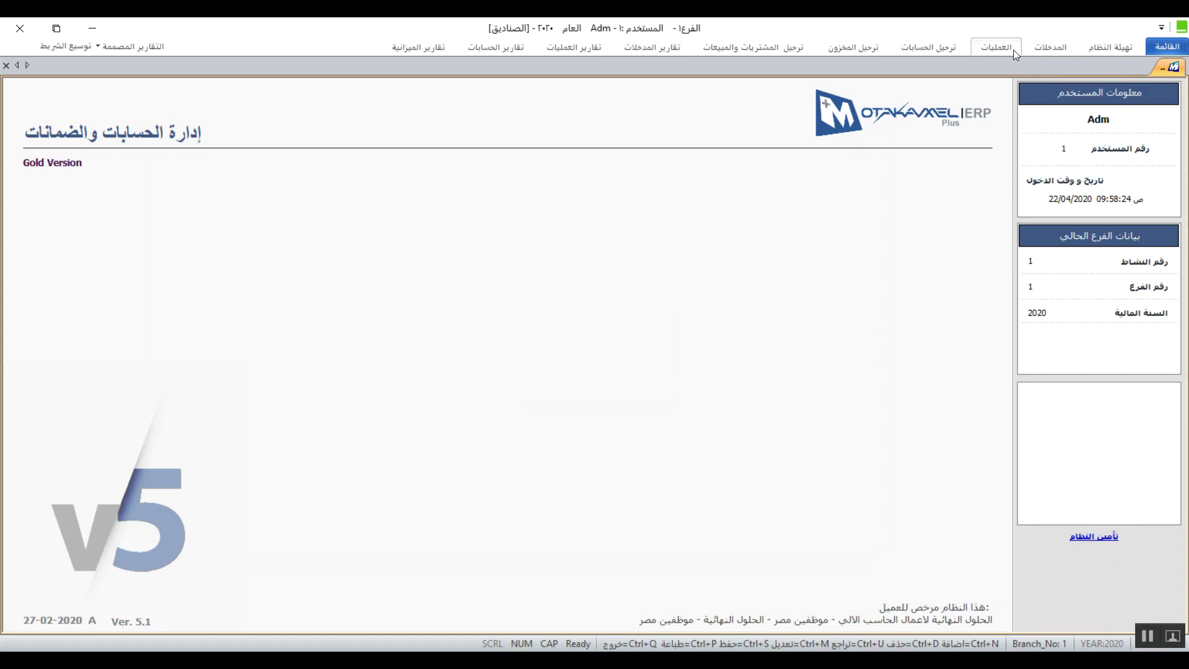
Open the banks screen (البنوك) and start a new bank record numbered 1
click(1044, 47)
click(1052, 74)
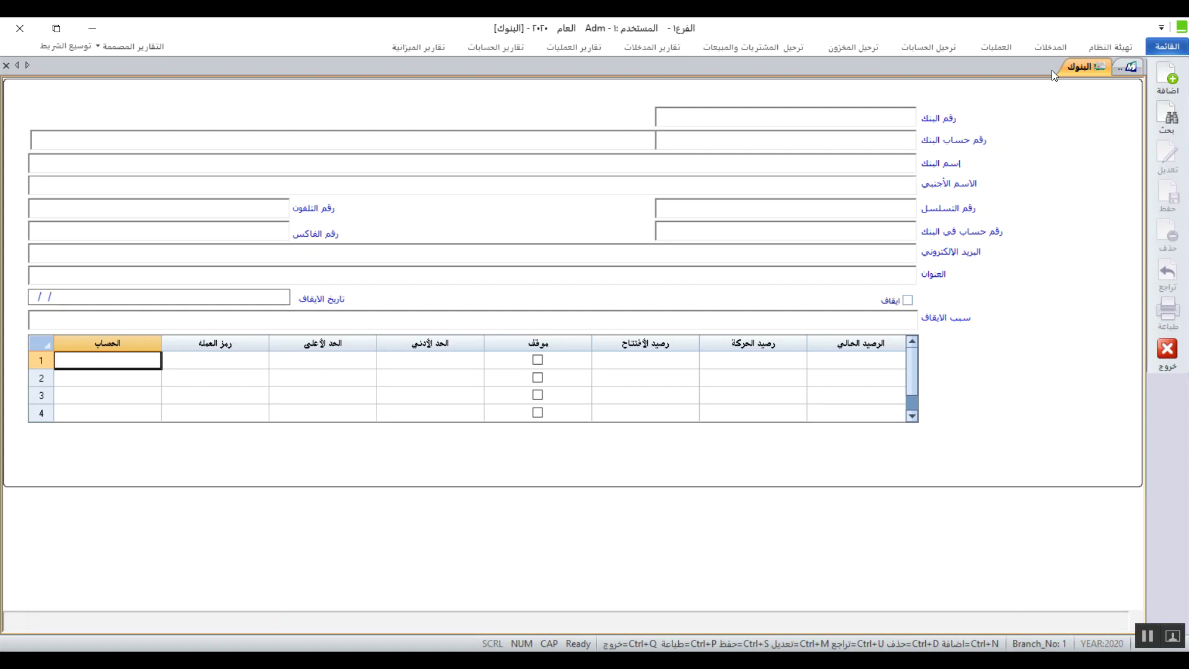
click(1156, 82)
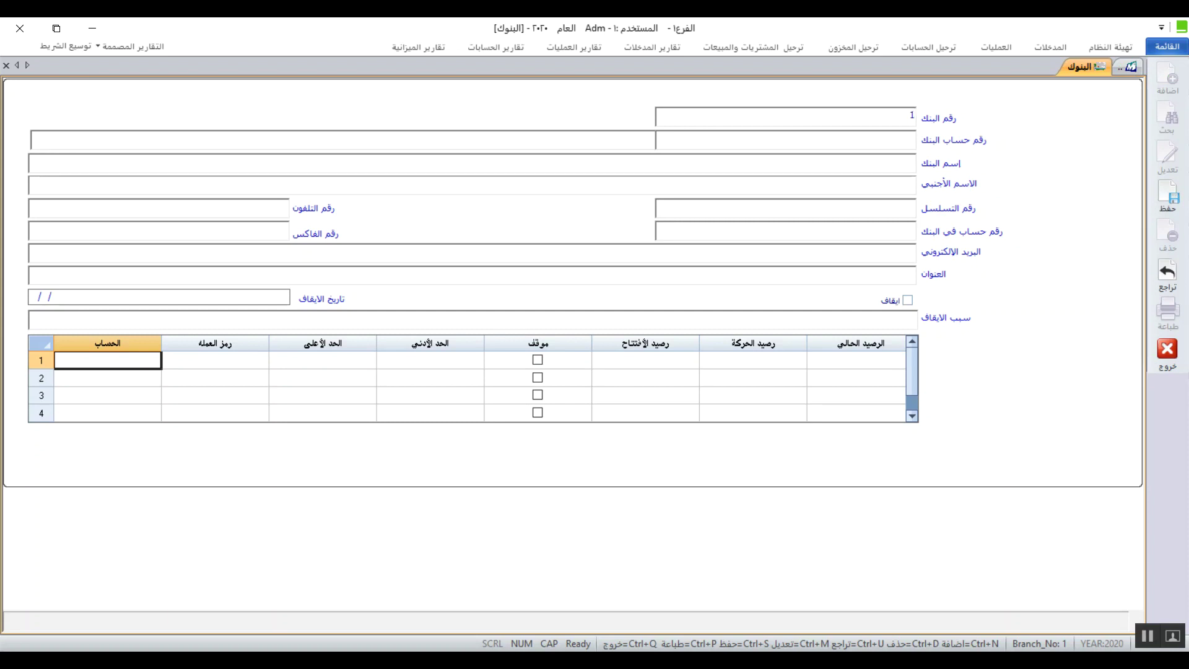
Look up the accounts available for the bank account number and close the search list
click(894, 145)
right_click(894, 145)
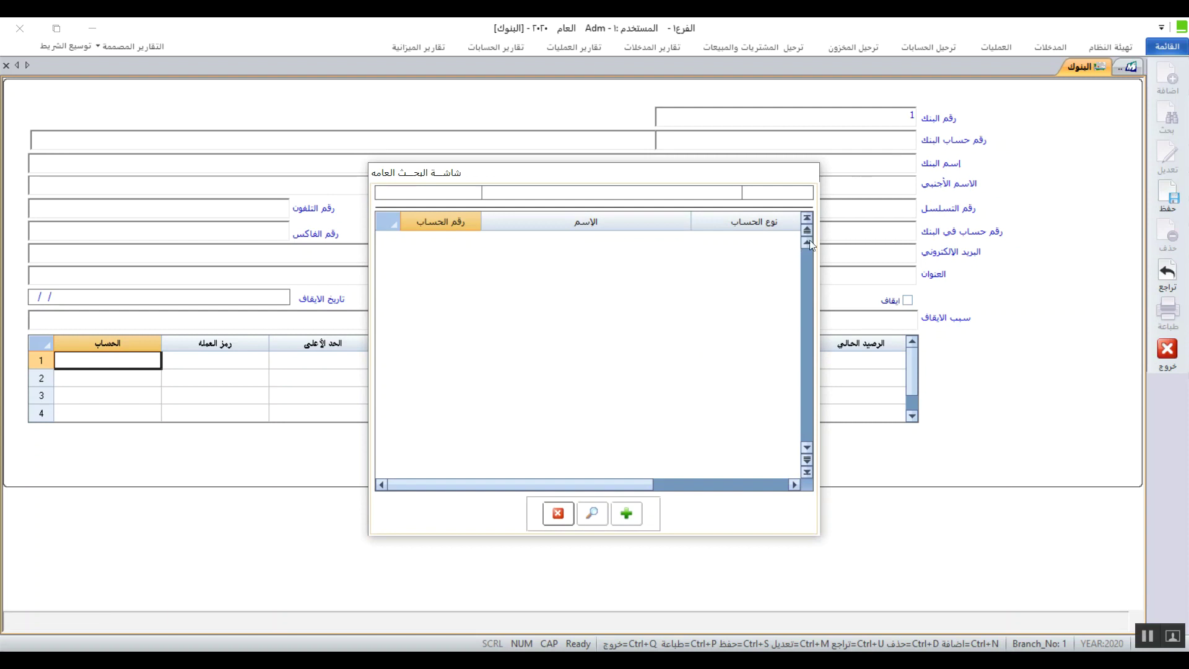
click(558, 514)
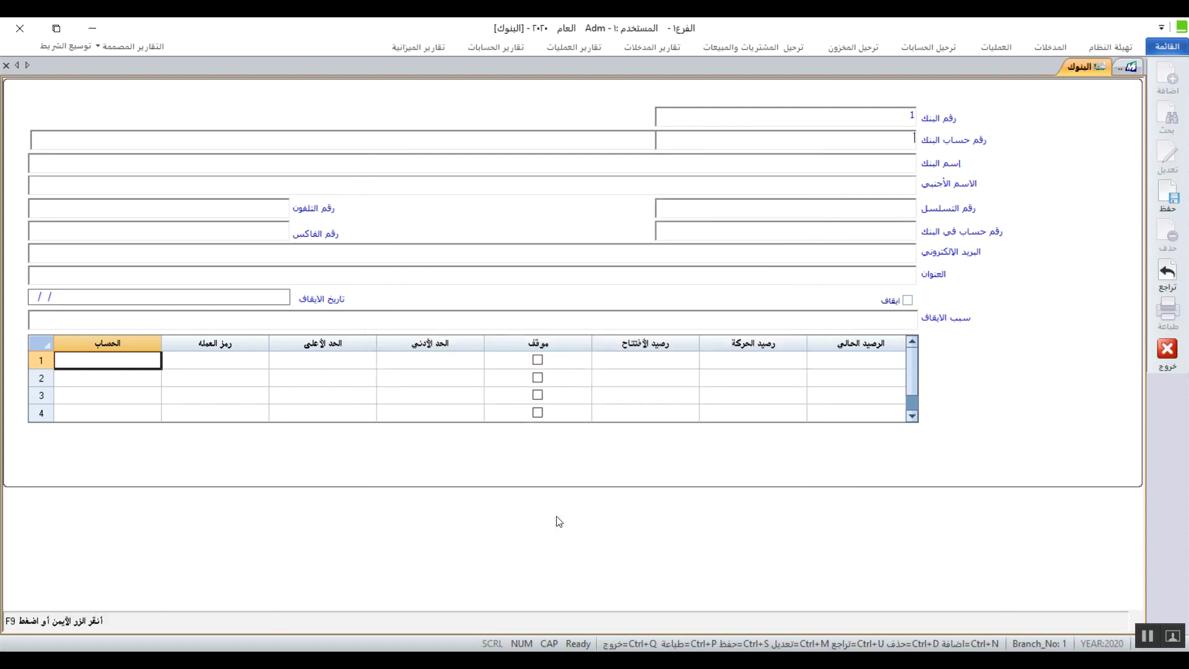
Name the bank بنك المتكامل
click(773, 162)
text(بنك المتكامل)
key(Return)
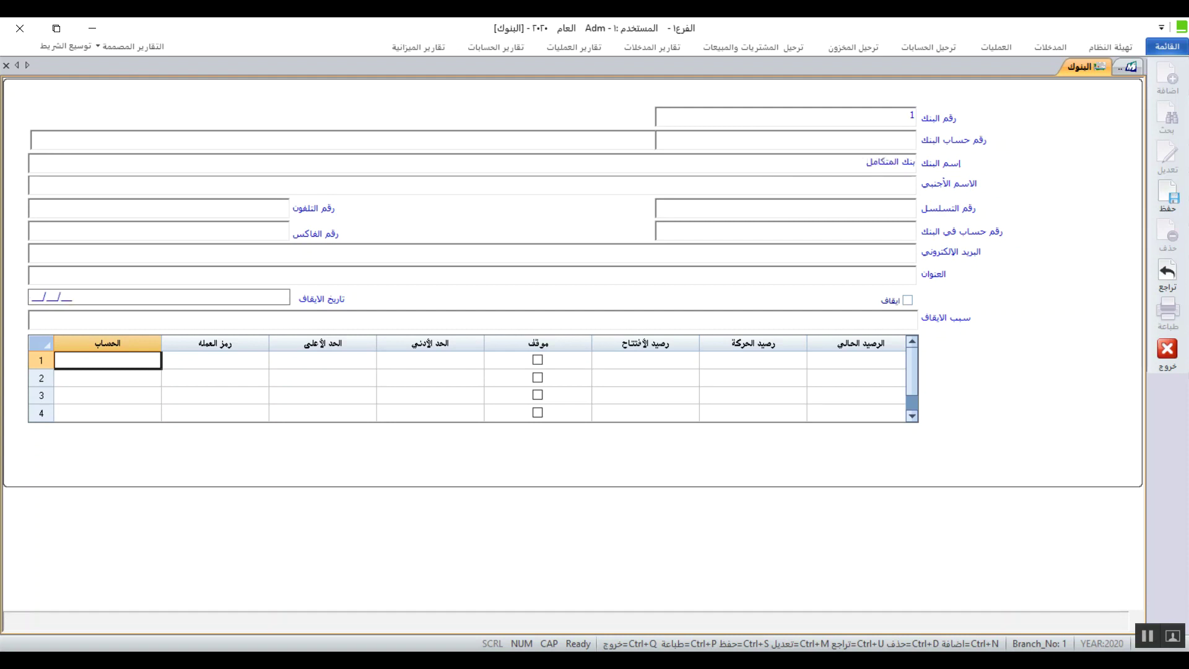
Go through the bank's foreign name, phone and stop fields, and exit the record without saving
click(857, 190)
click(277, 215)
click(908, 301)
click(1173, 370)
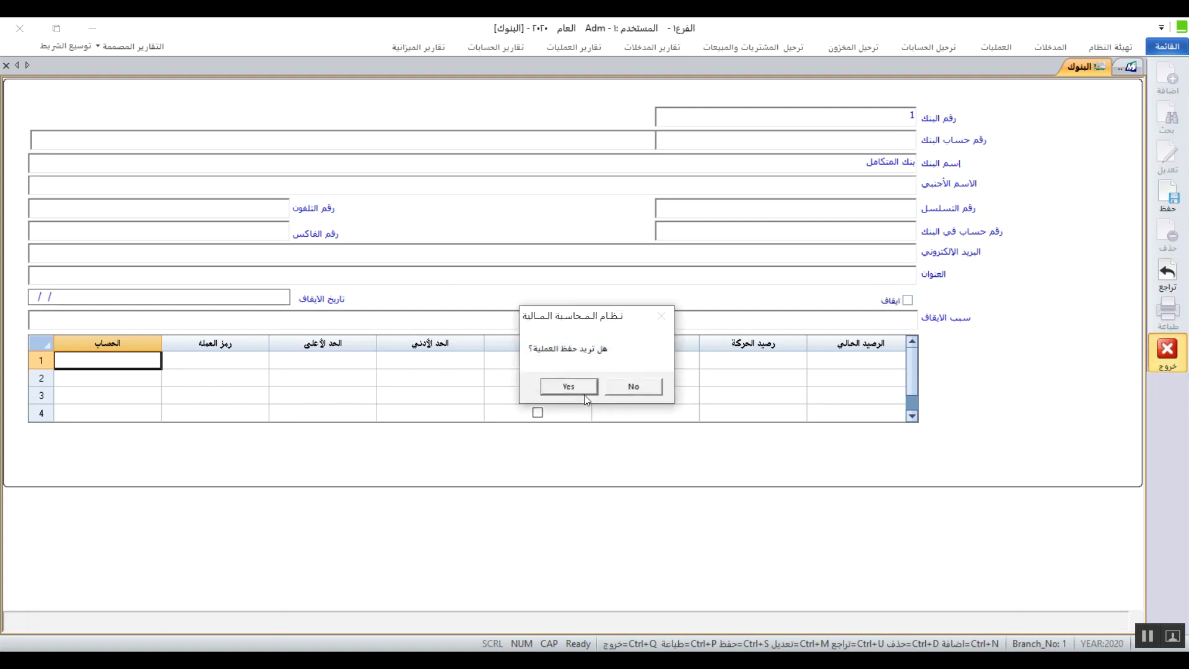
click(634, 387)
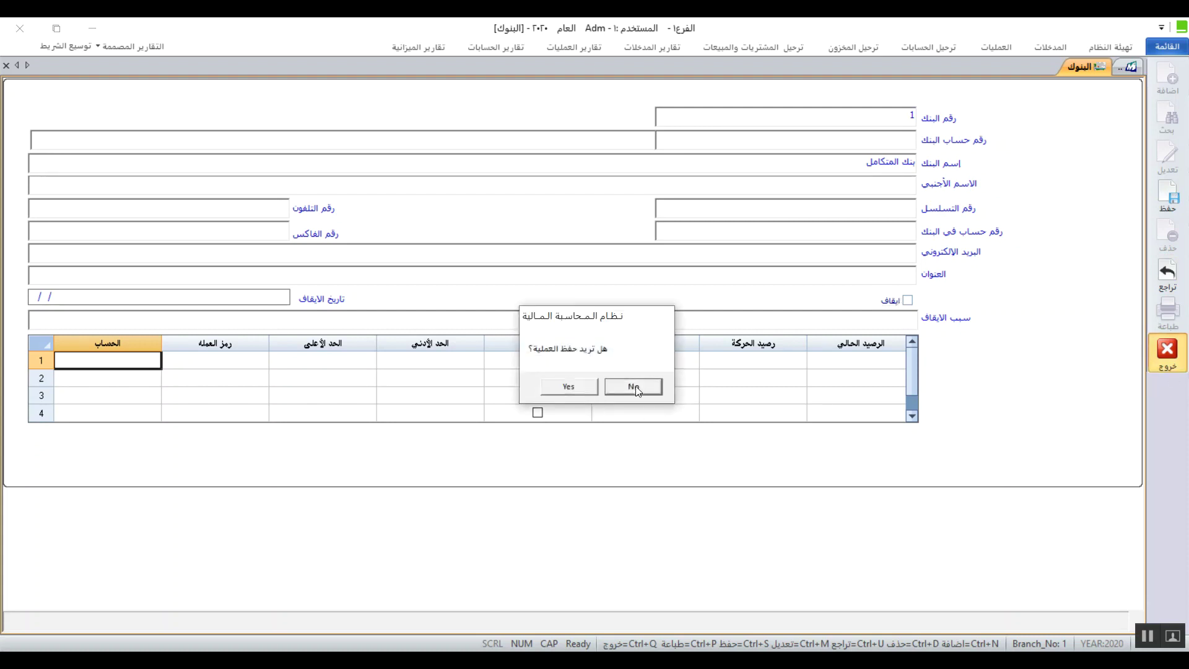
Open the opening balances screen (الأرصدة الافتتاحية) and view its report printing options
click(1069, 47)
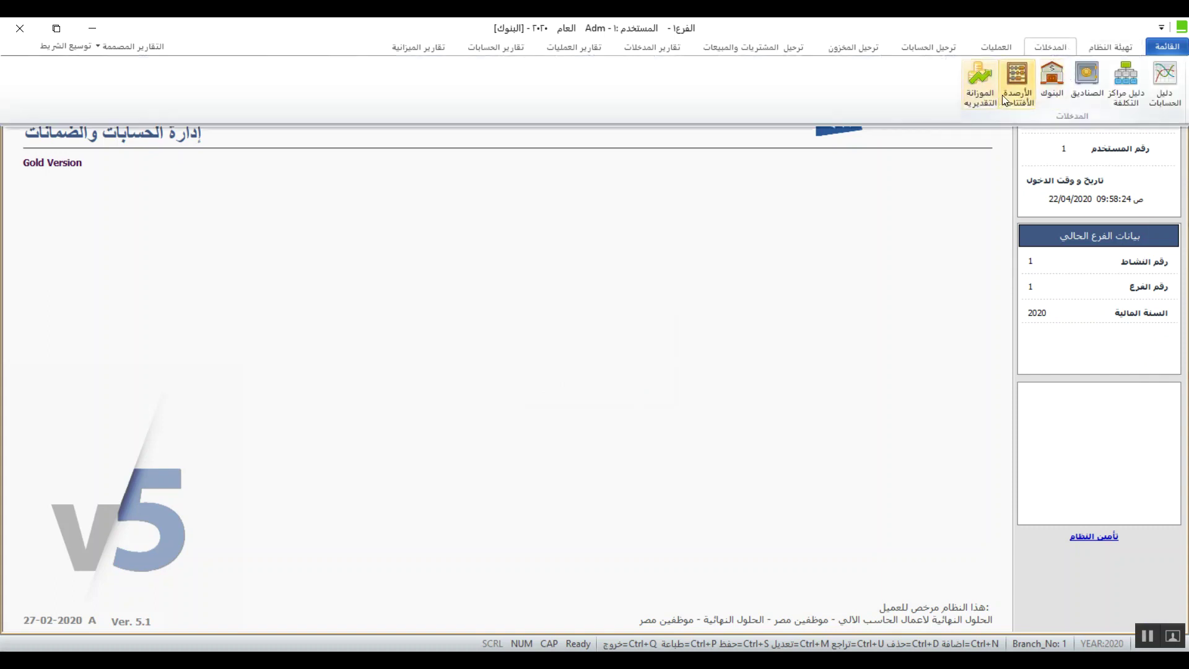
click(1016, 83)
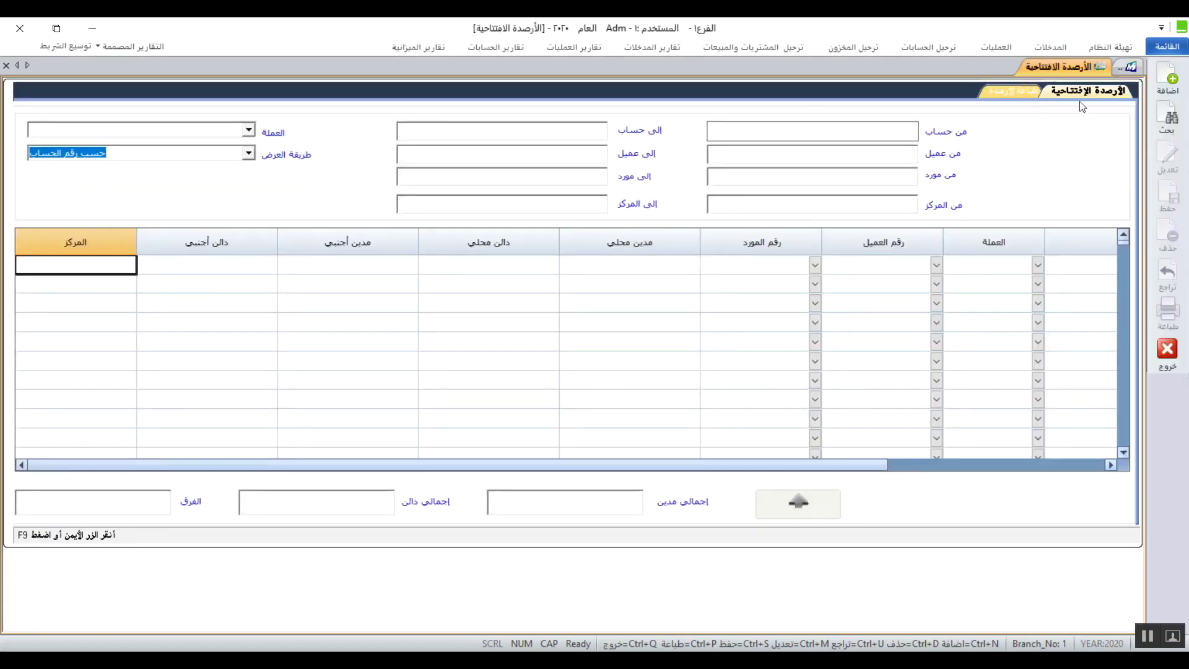
click(1009, 92)
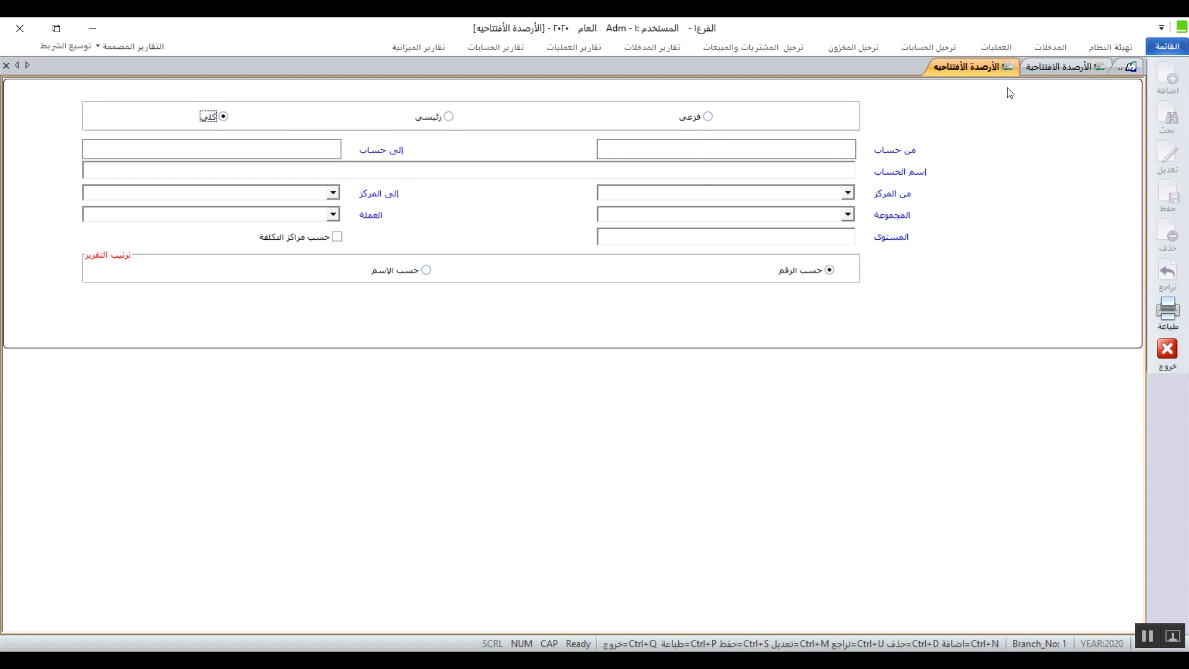
key(ctrl+q)
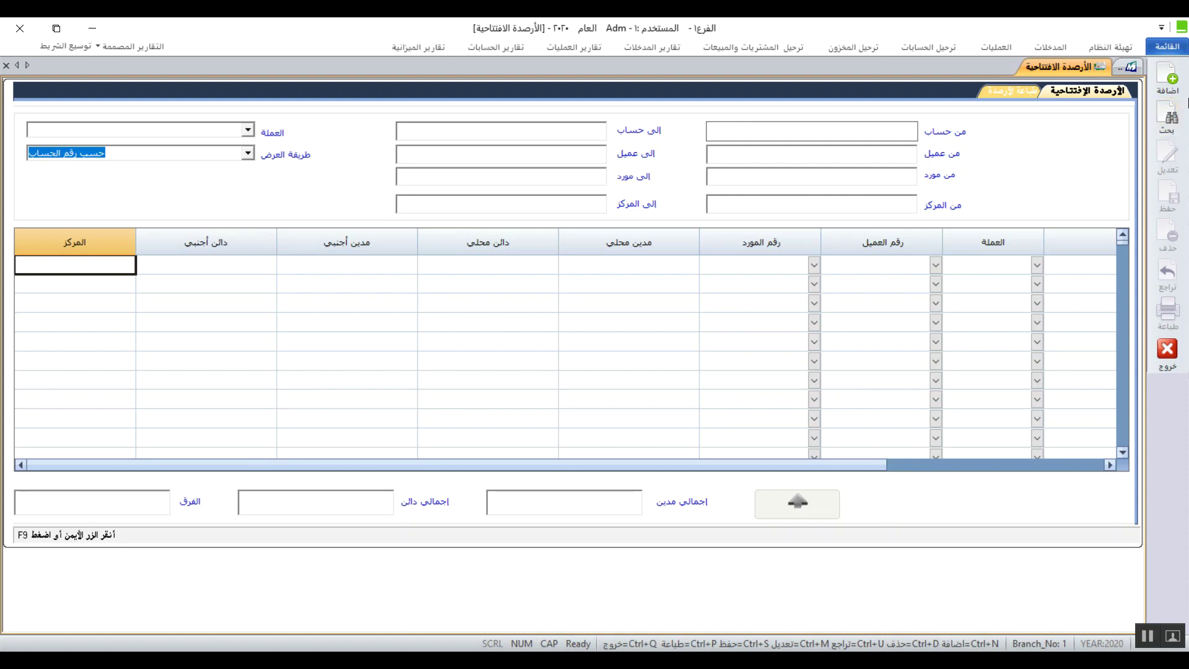
Try to add a new opening balances entry
click(1181, 92)
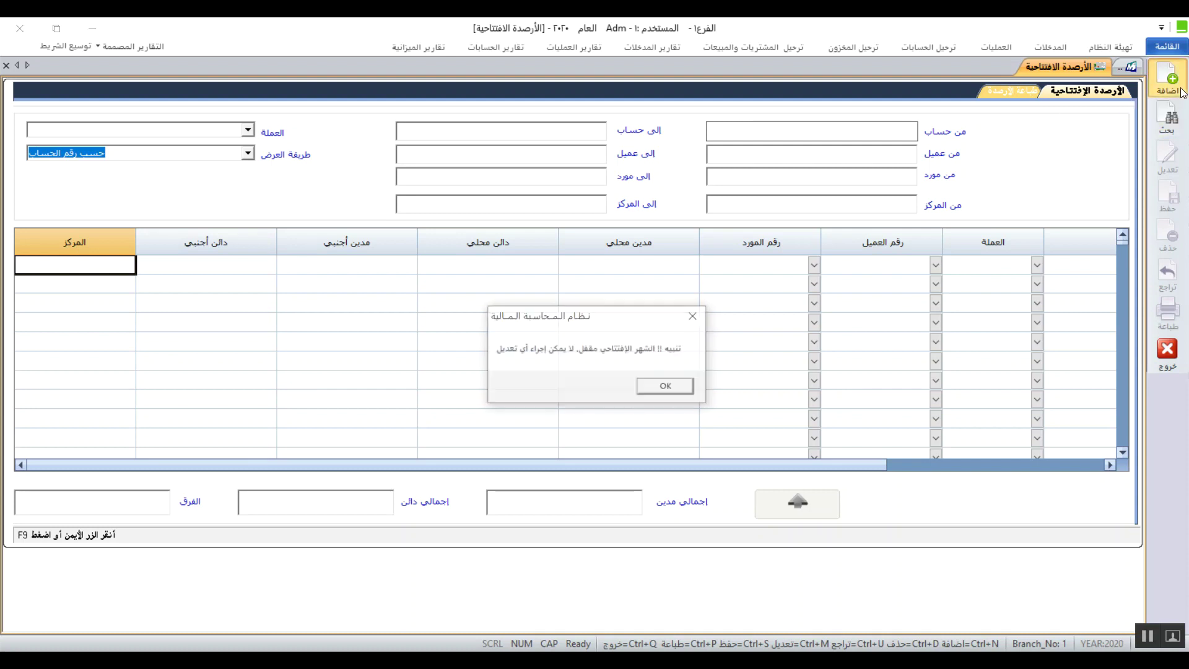
click(674, 389)
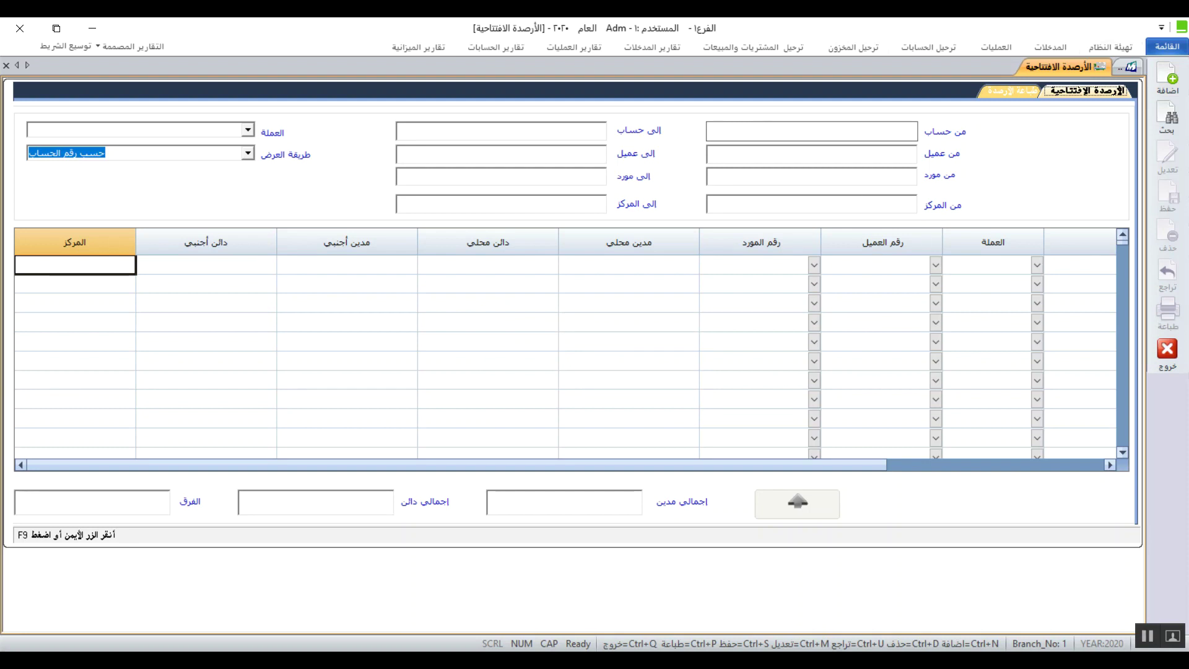
Switch to system management (إدارة النظام) and open the monthly closing dialog (الإقفال الشهري)
key(ctrl+q)
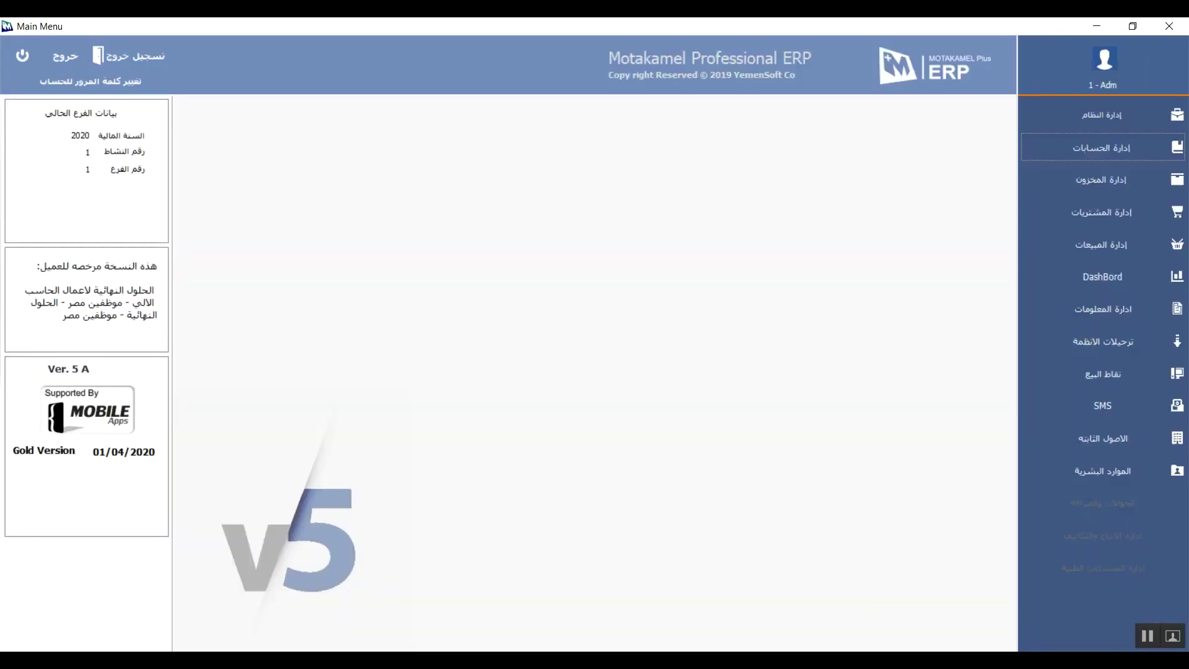
click(1065, 123)
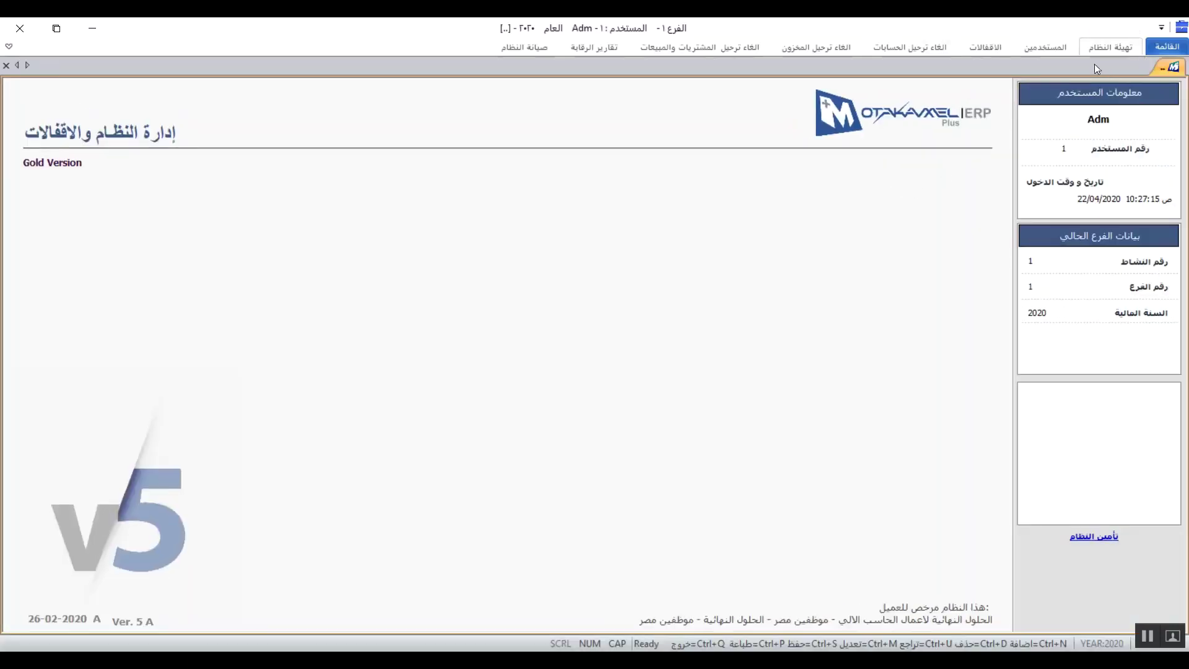
click(977, 48)
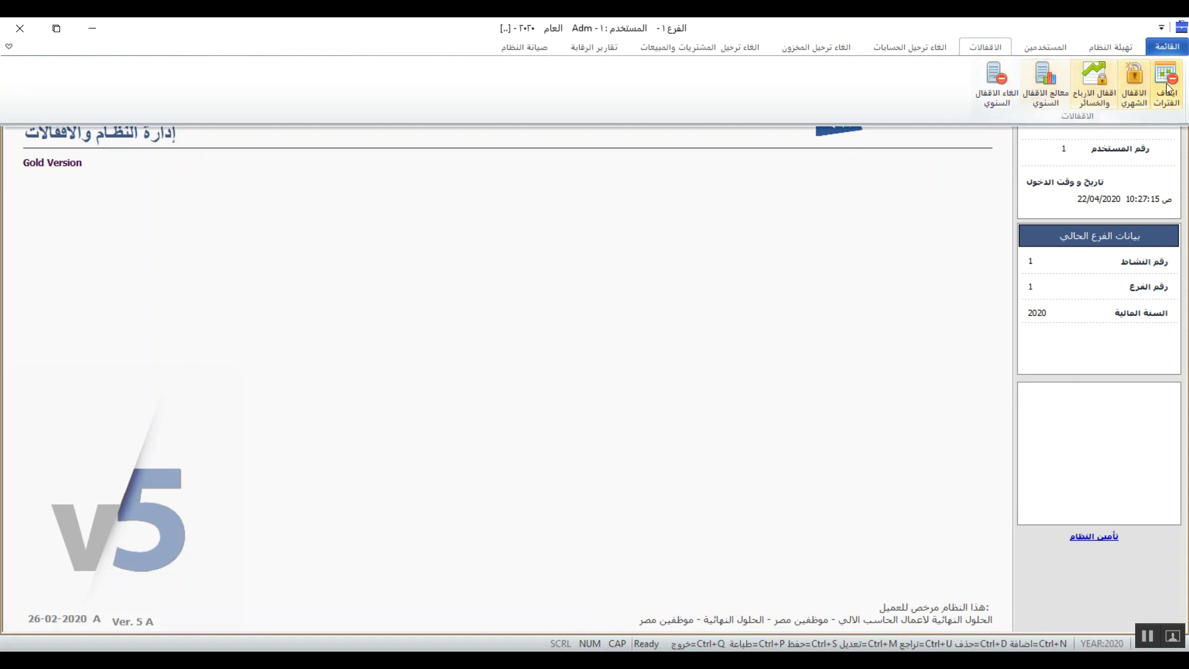
click(1124, 93)
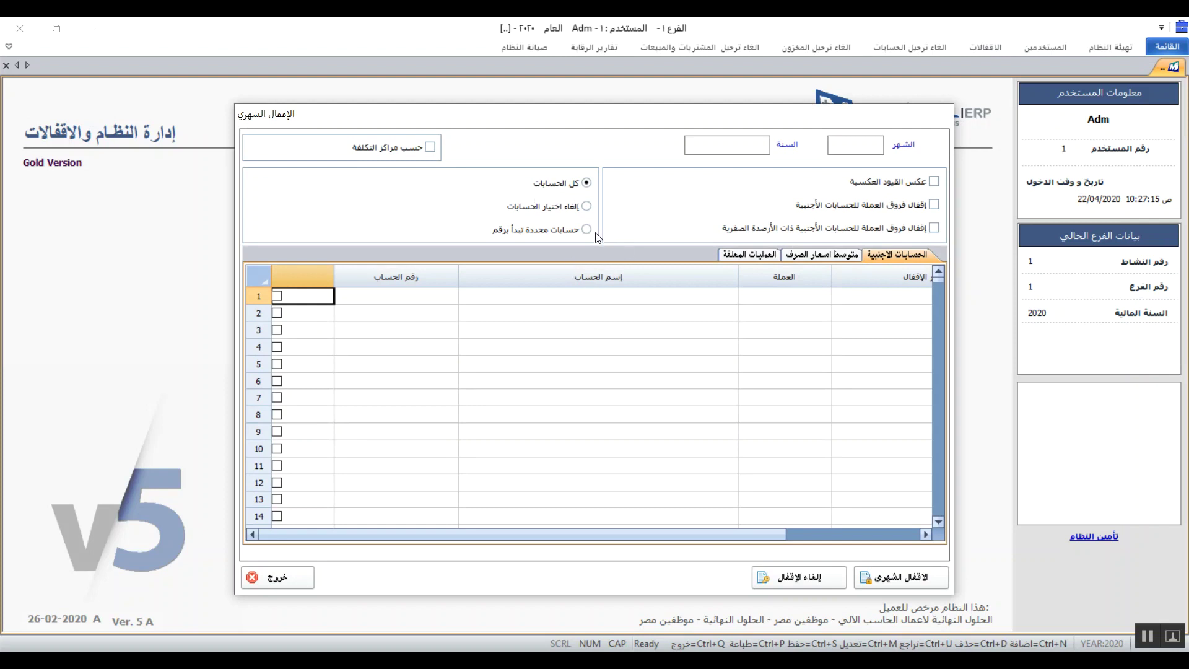
Cancel the monthly closing for month 12 of year 2020
click(848, 149)
text(12)
click(730, 150)
text(2020)
click(803, 570)
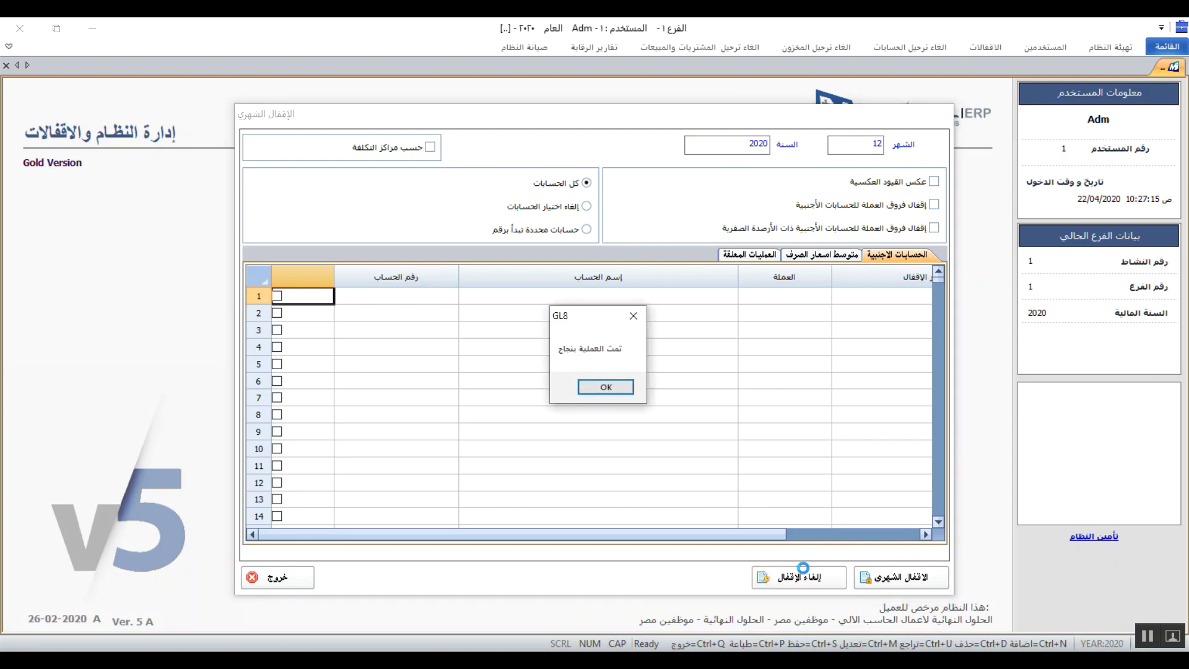
click(622, 391)
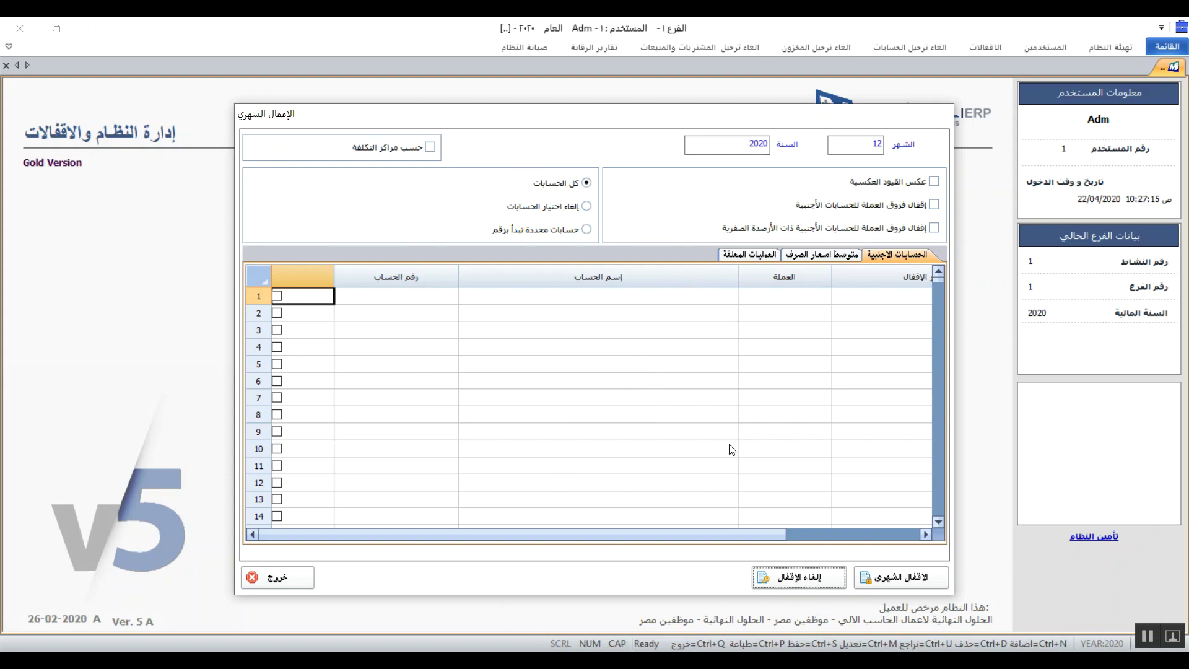
Exit the monthly closing dialog and return to the opening balances screen
click(860, 144)
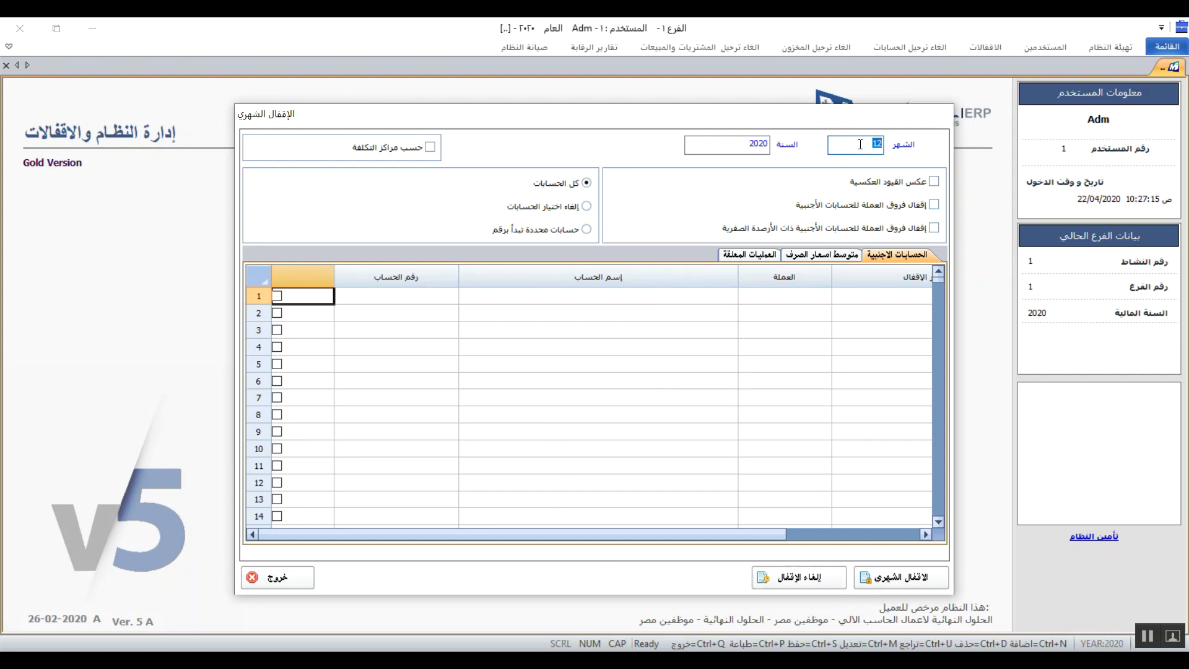
key(Num_Lock)
key(End)
key(Num_Lock)
click(280, 579)
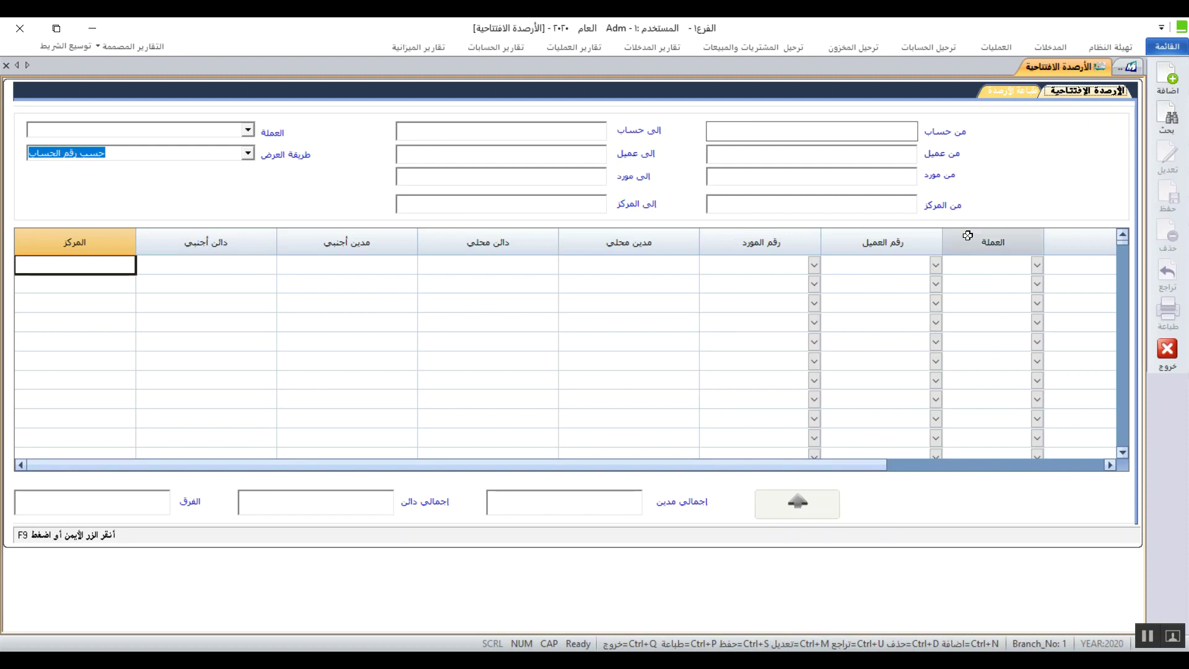
Examine the account, customer and cost-centre filters, the currency filter and the display-method options (طريقة العرض) of the opening balances screen
click(873, 136)
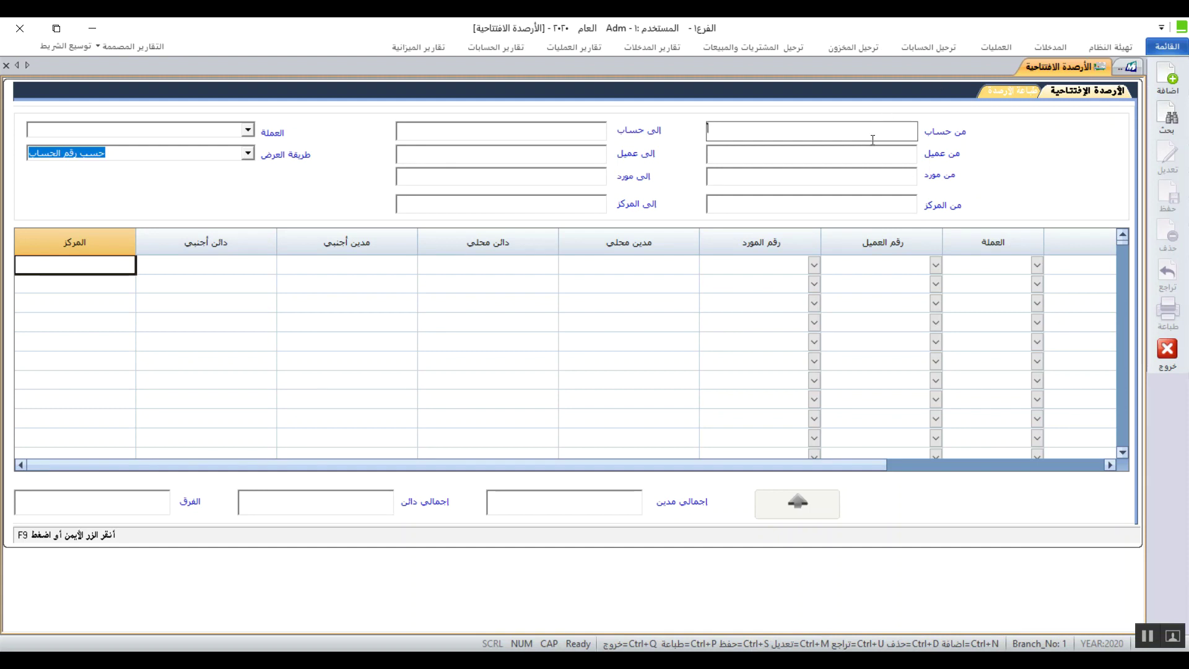
click(591, 137)
click(805, 162)
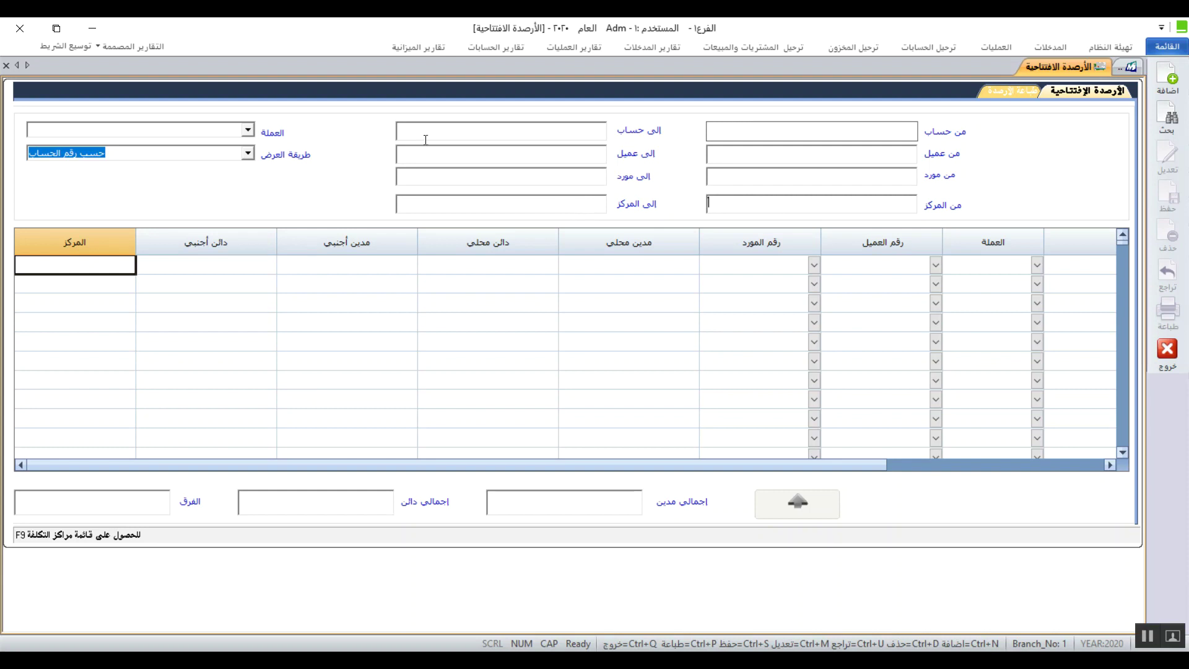
click(247, 130)
click(247, 132)
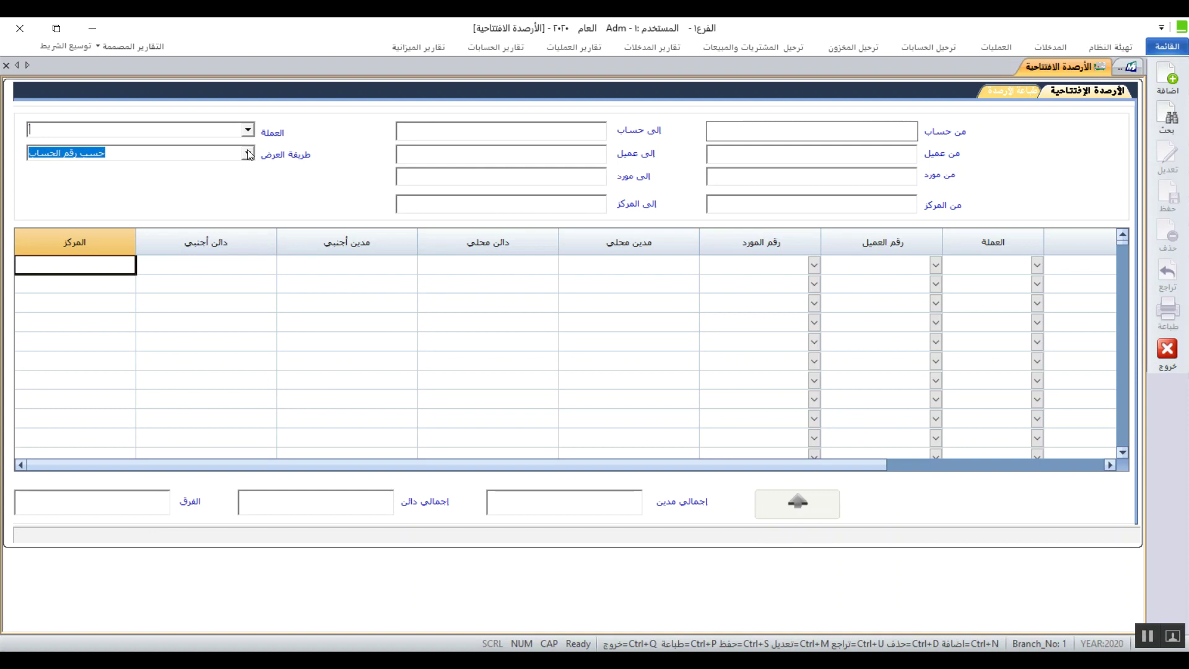
click(250, 157)
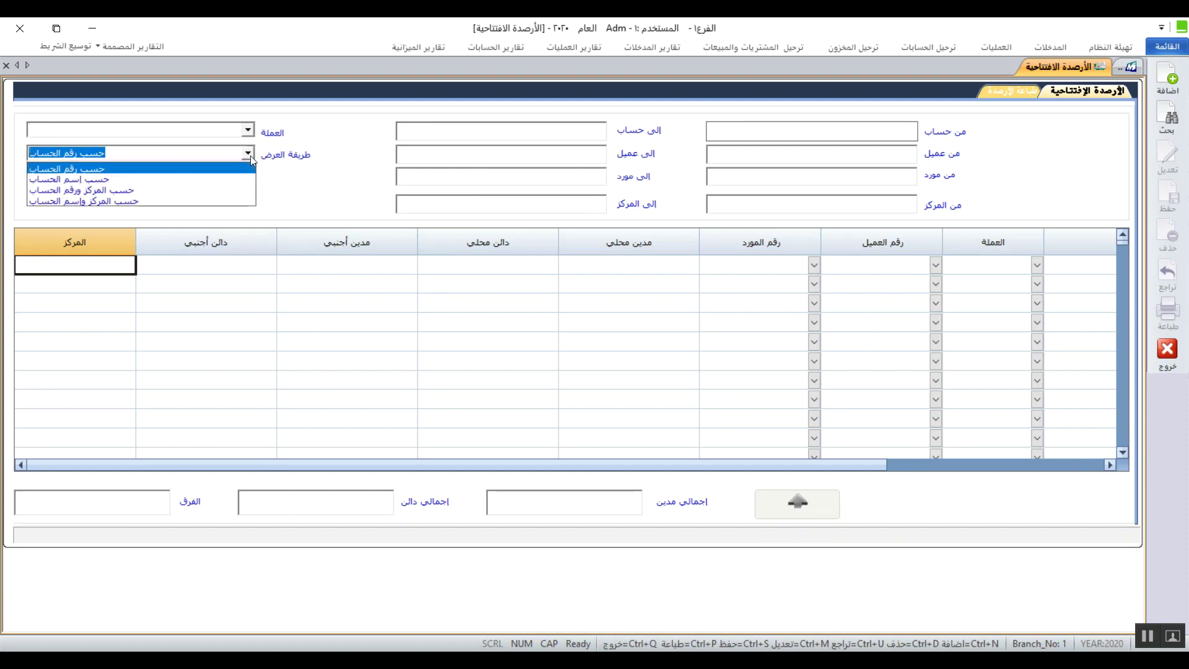
click(250, 158)
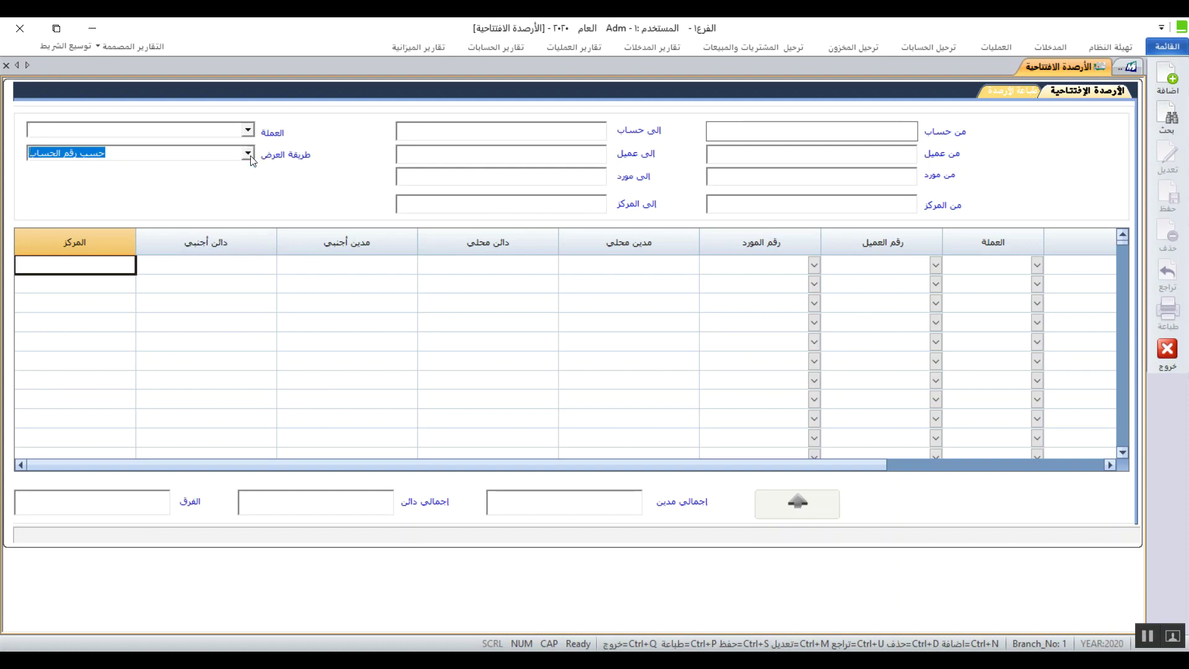
click(250, 157)
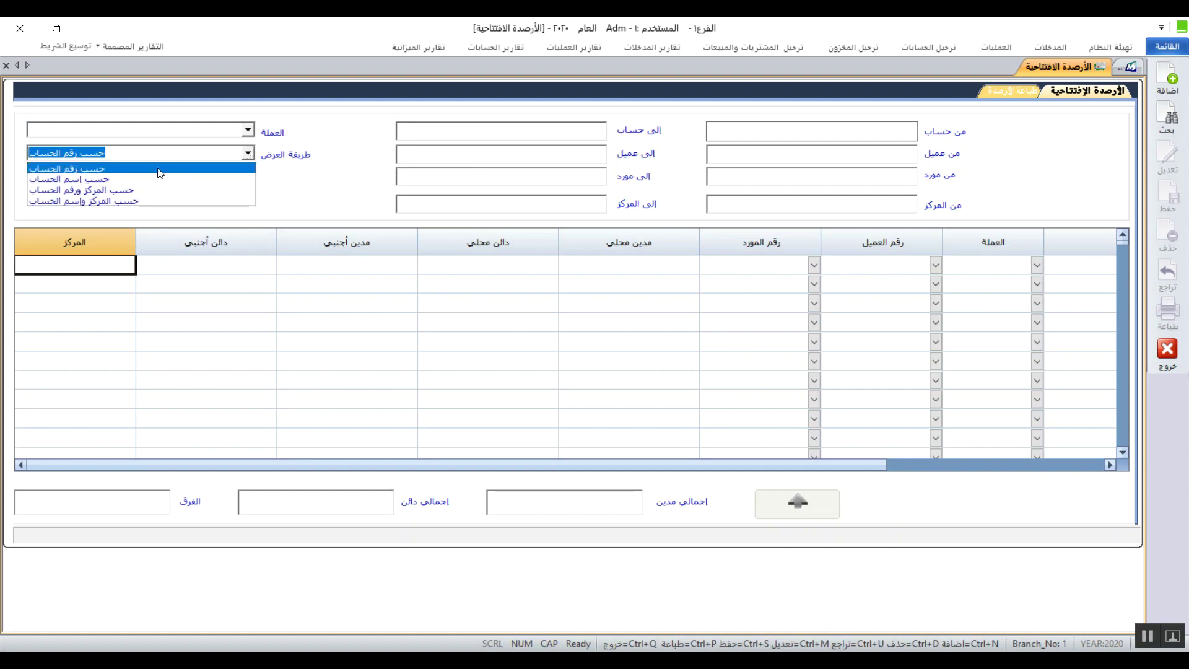
click(159, 180)
click(248, 155)
click(218, 174)
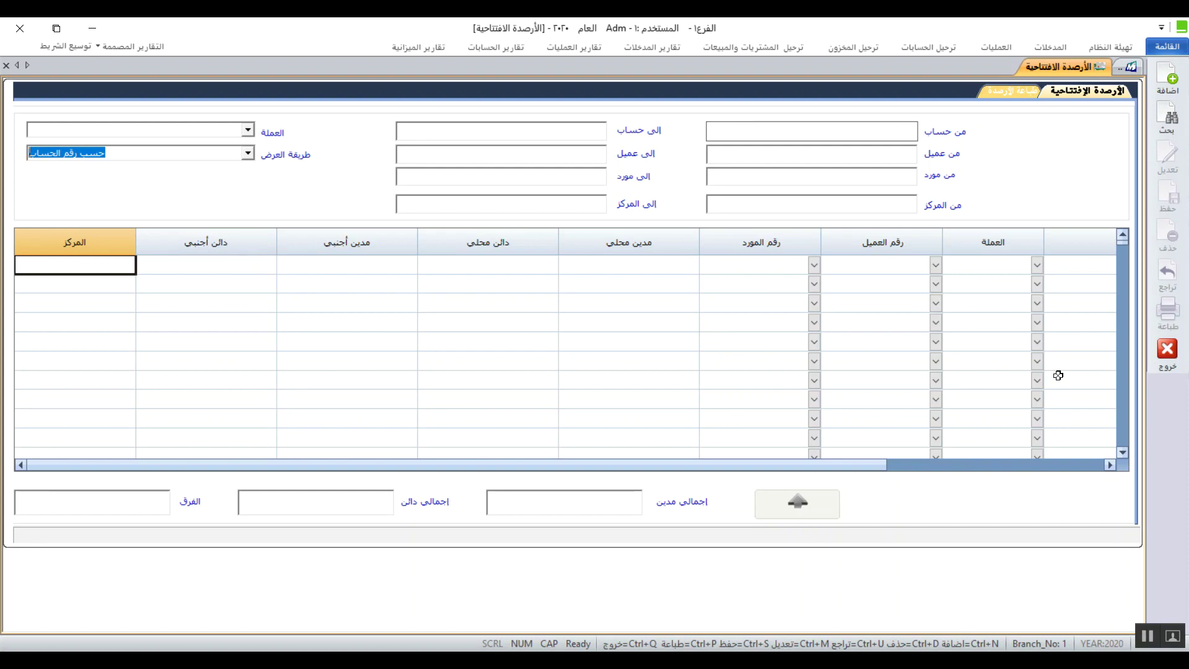
Open balances printing (طباعة الأرصدة) and examine the report's account-type, account-range and sort-order options
click(998, 93)
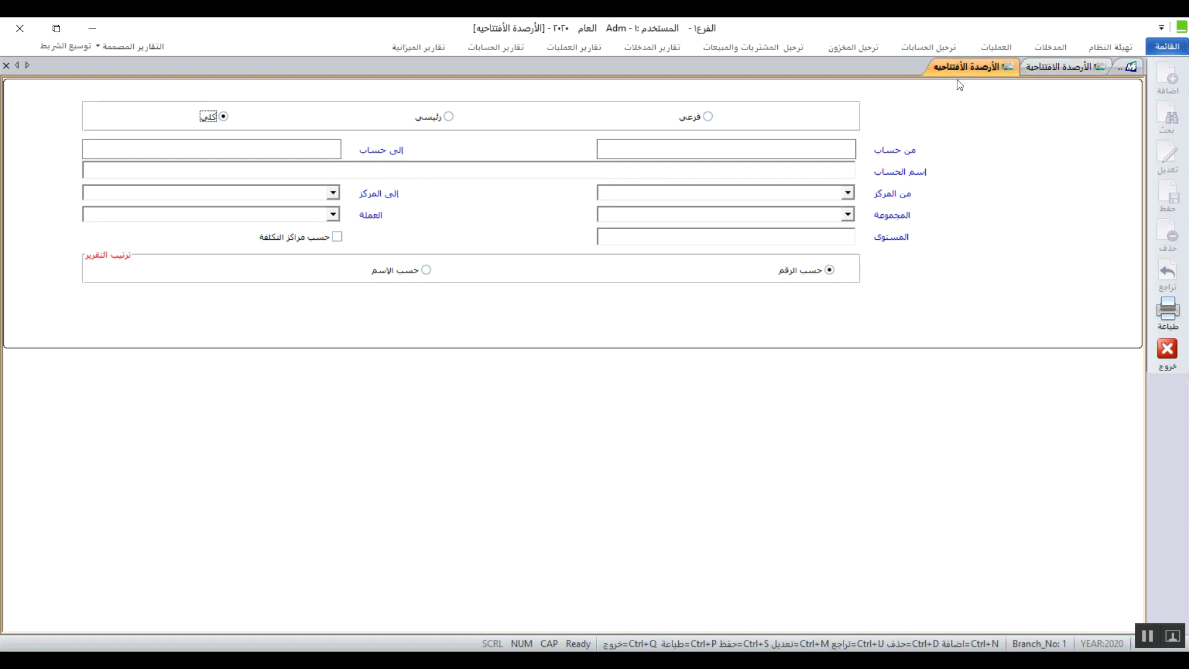
click(709, 117)
click(449, 116)
click(223, 118)
click(615, 150)
key(Tab)
click(828, 270)
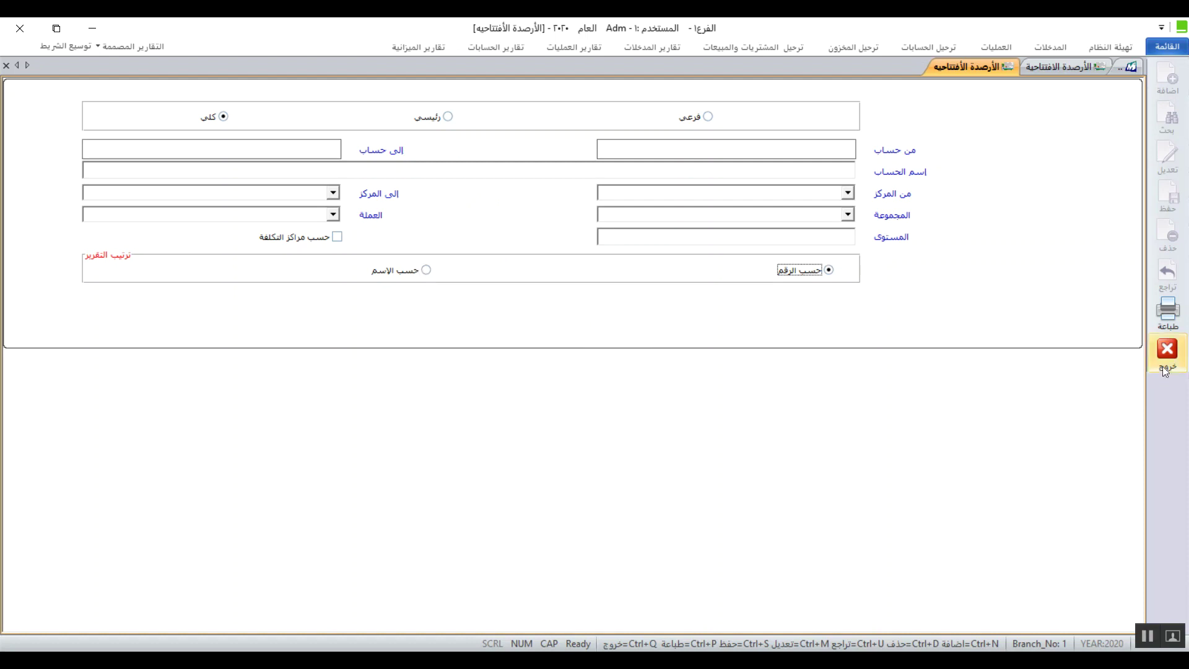
Exit the opening balances report and close the opening balances screen
right_click(1166, 315)
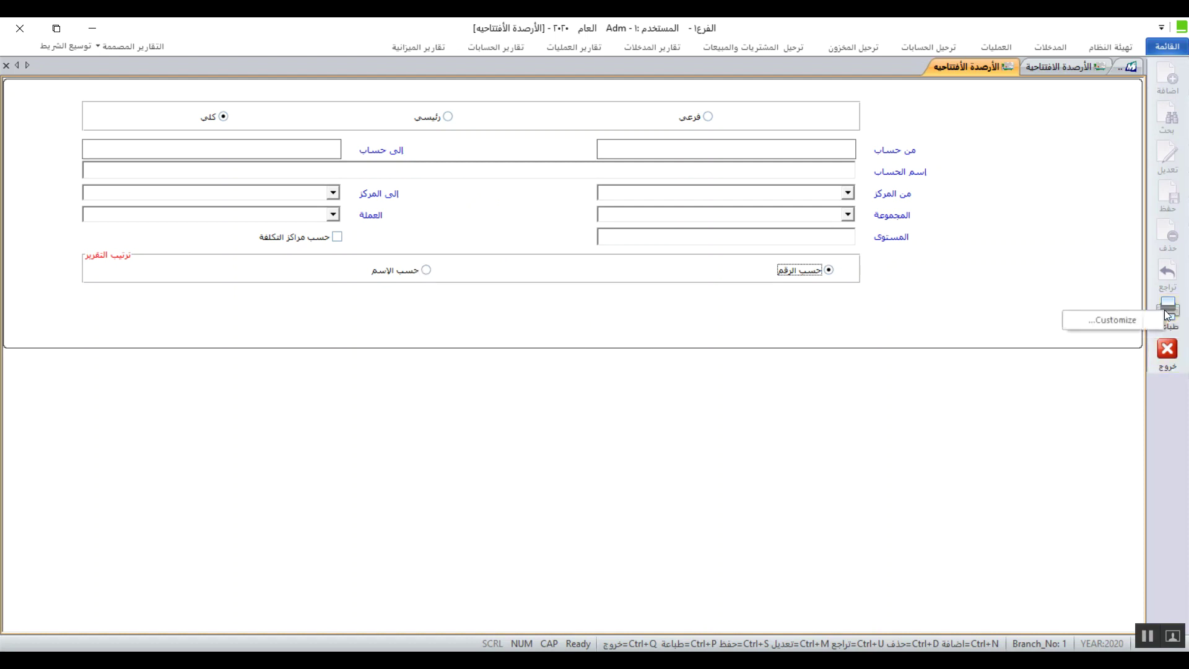
click(1171, 396)
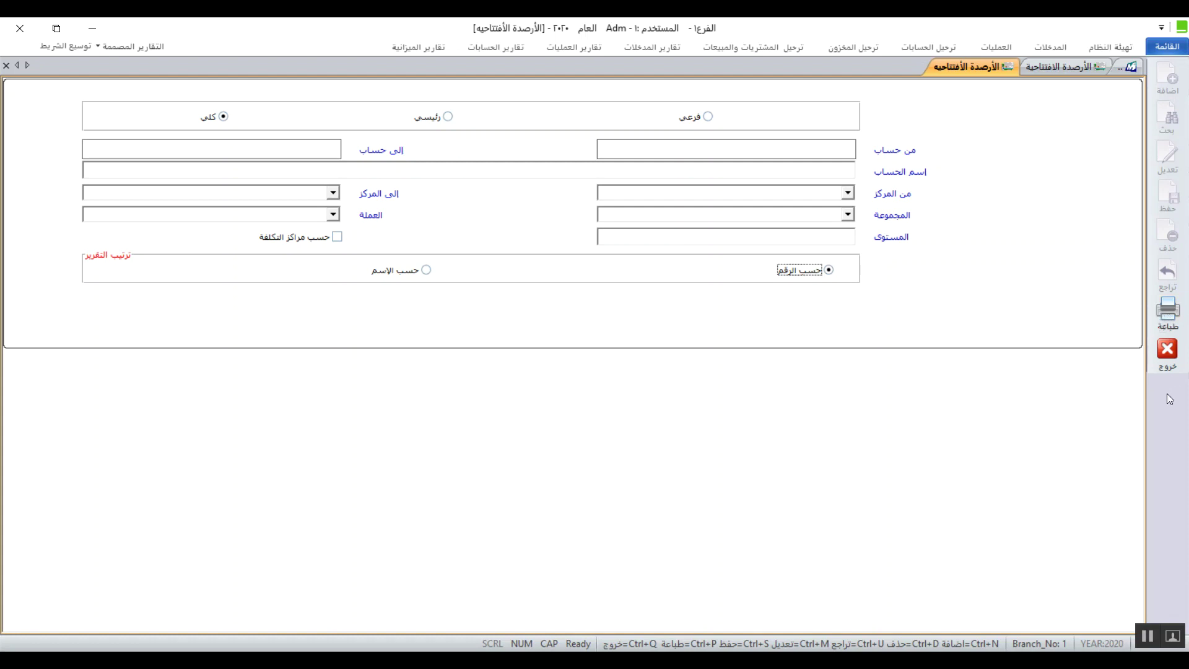
click(1166, 352)
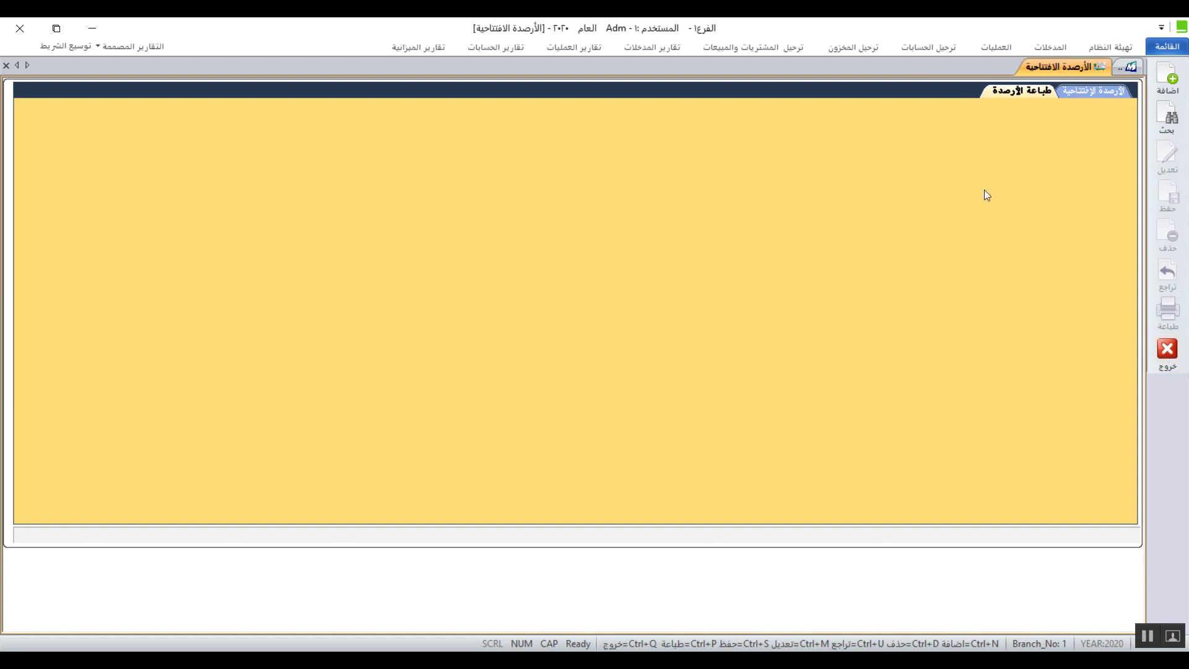
click(7, 65)
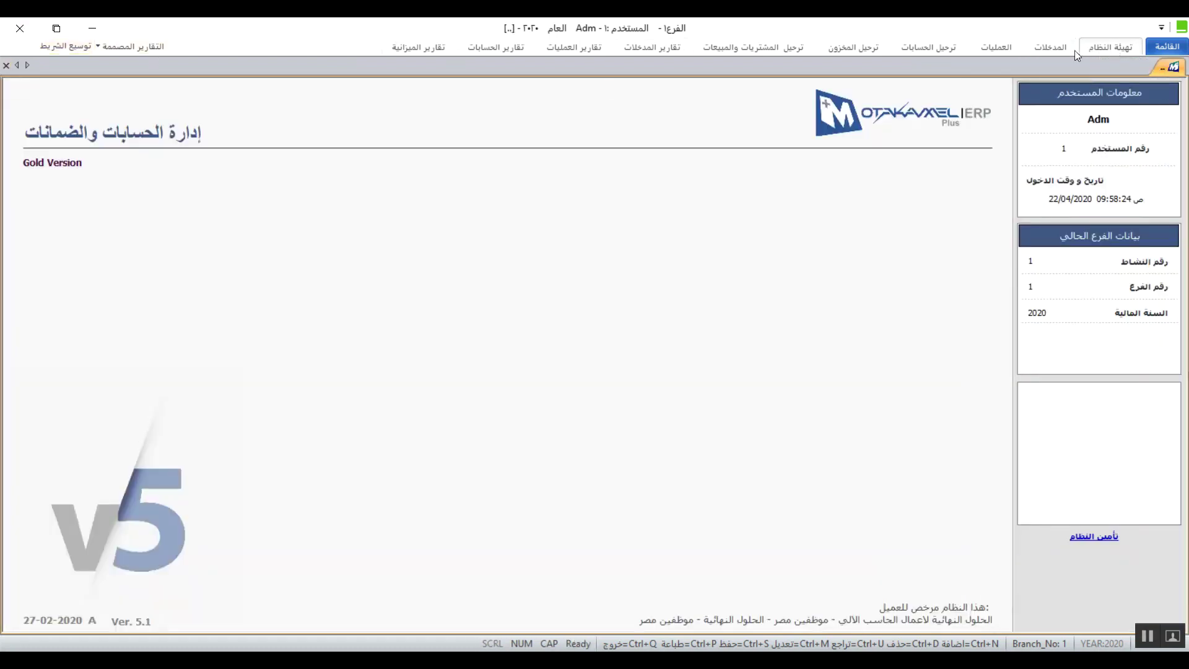
Open the estimated budget screen (الموازنة التقديرية) from the inputs section (المدخلات)
click(1052, 47)
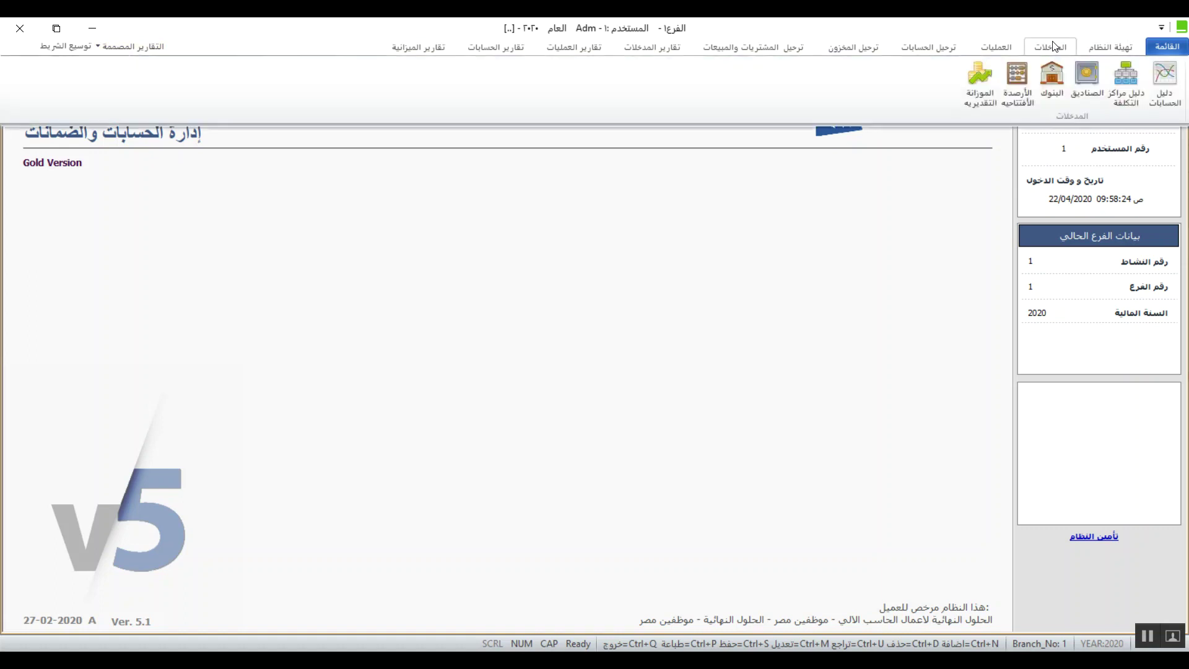
click(983, 89)
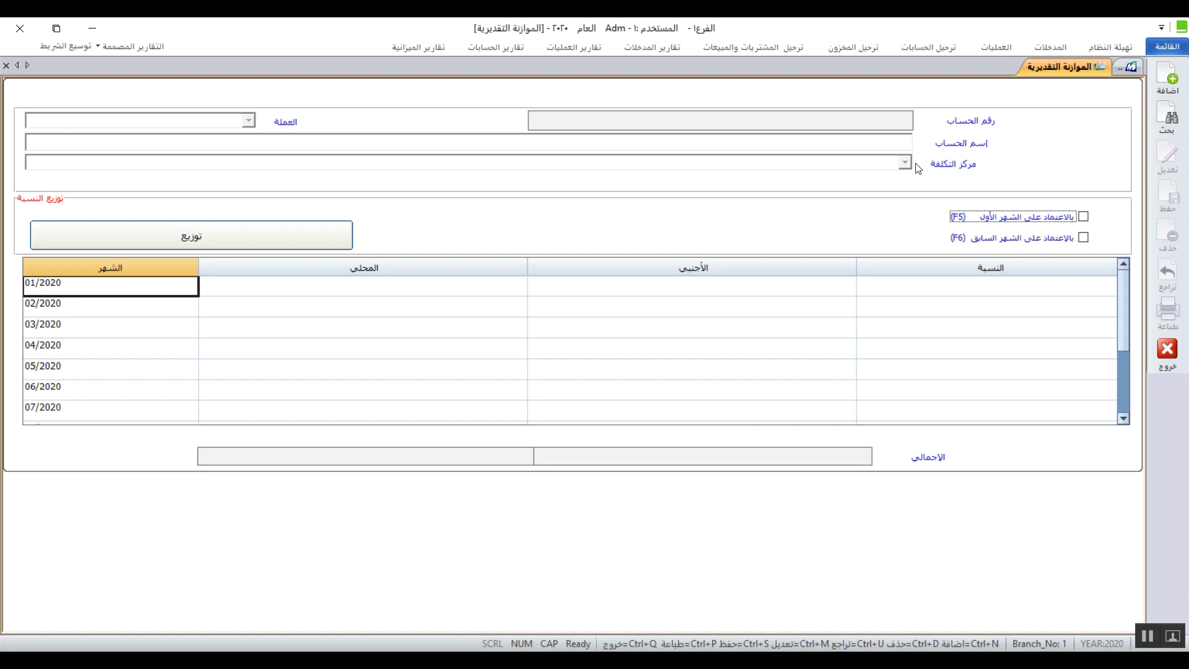
key(Tab)
Start a new budget entry, copy a local amount of 100 from 01/2020 to every month, and discard the entry
click(1166, 78)
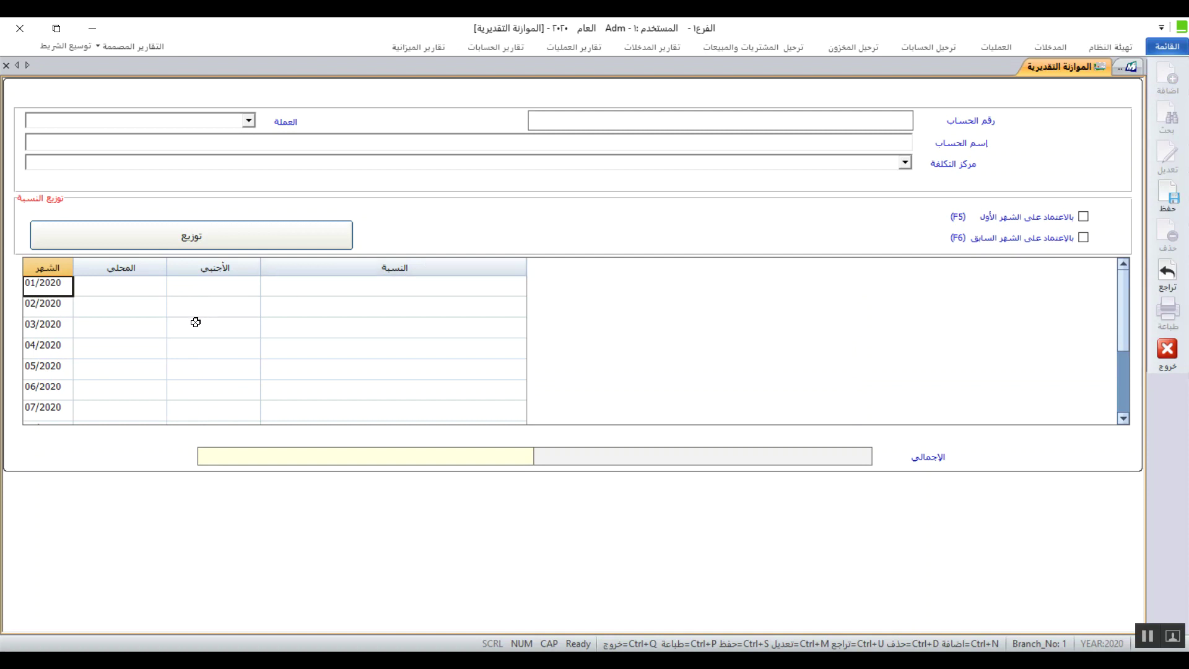
click(137, 287)
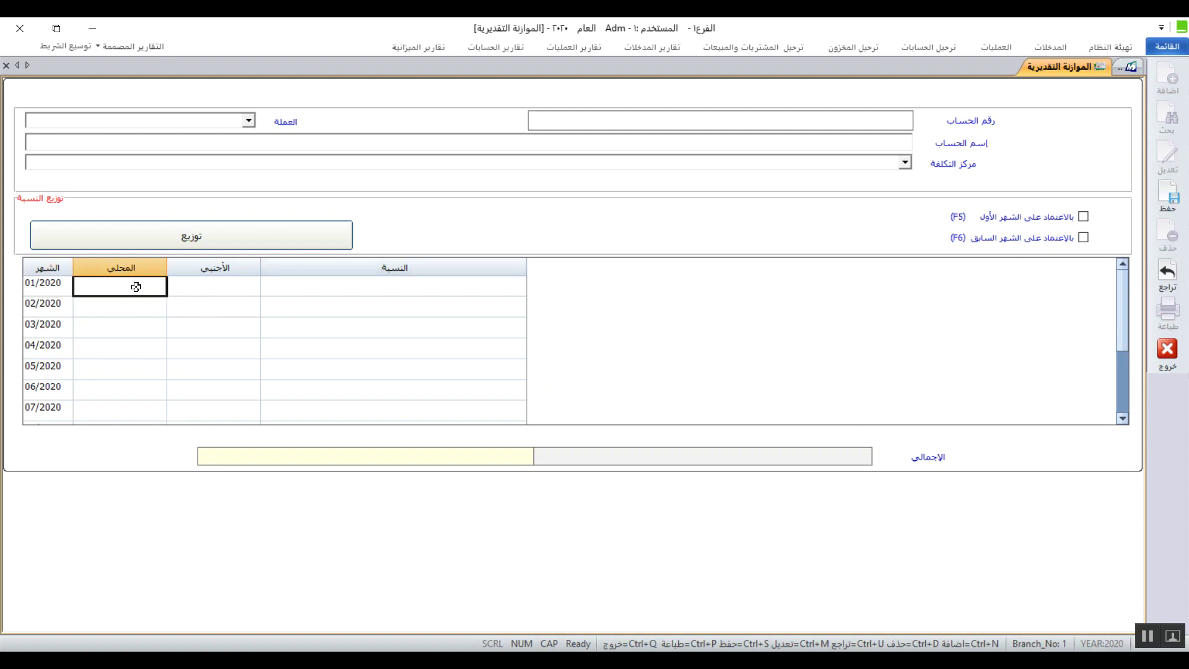
click(137, 286)
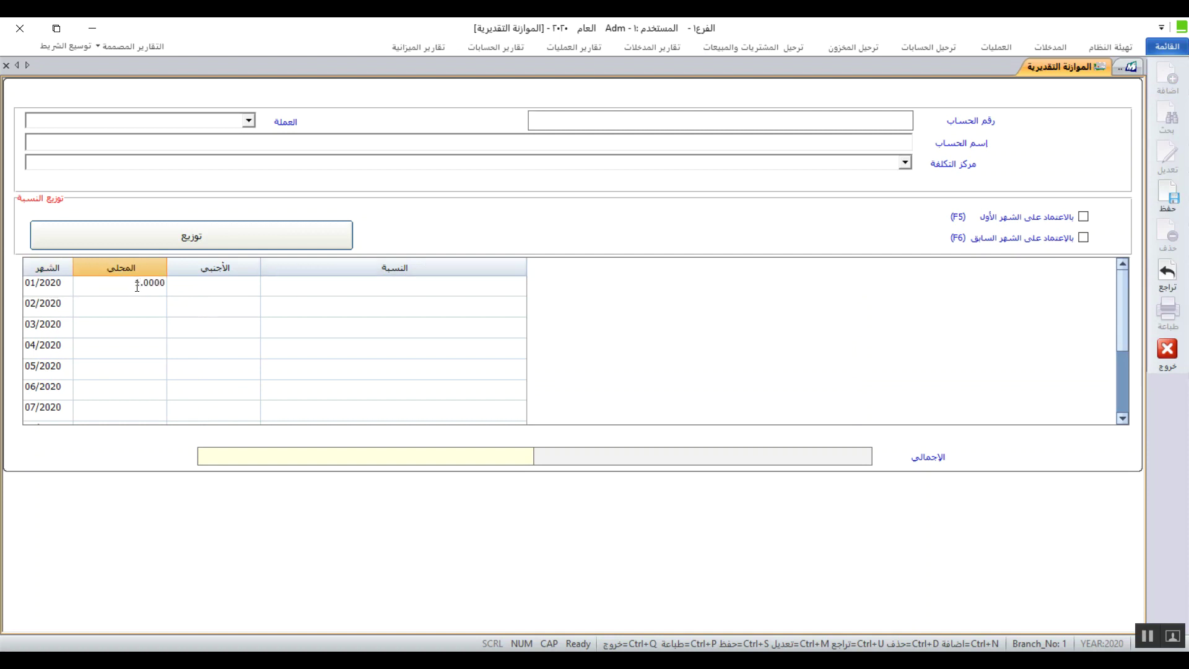
text(00)
key(F5)
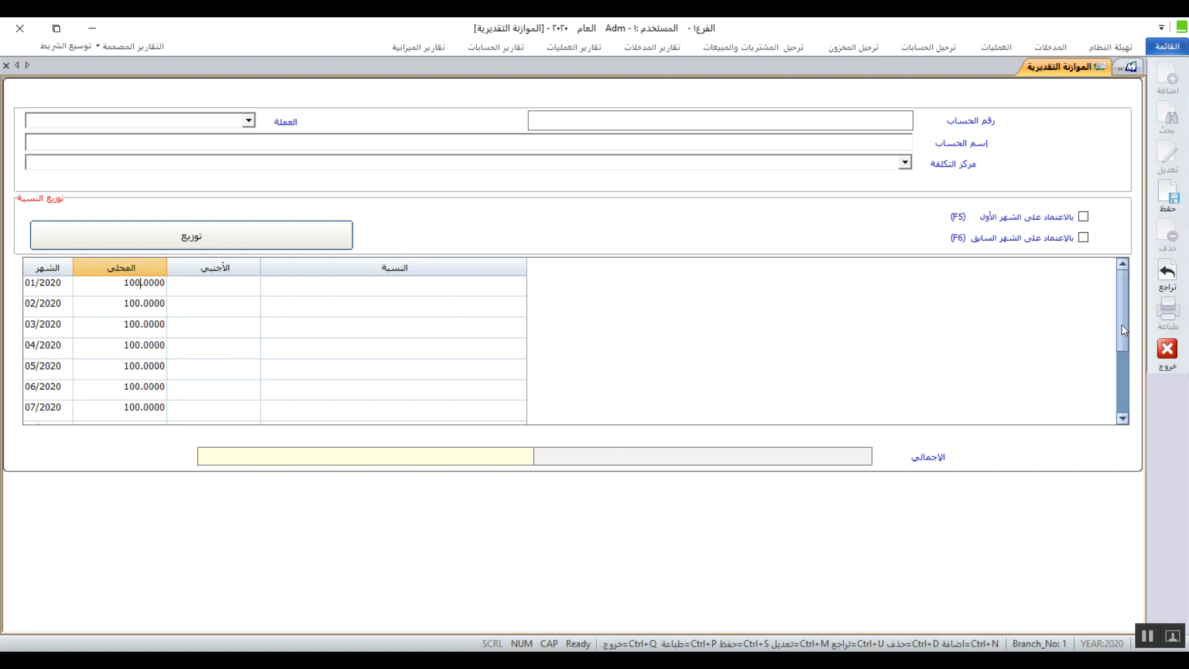
drag(1124, 330, 1112, 433)
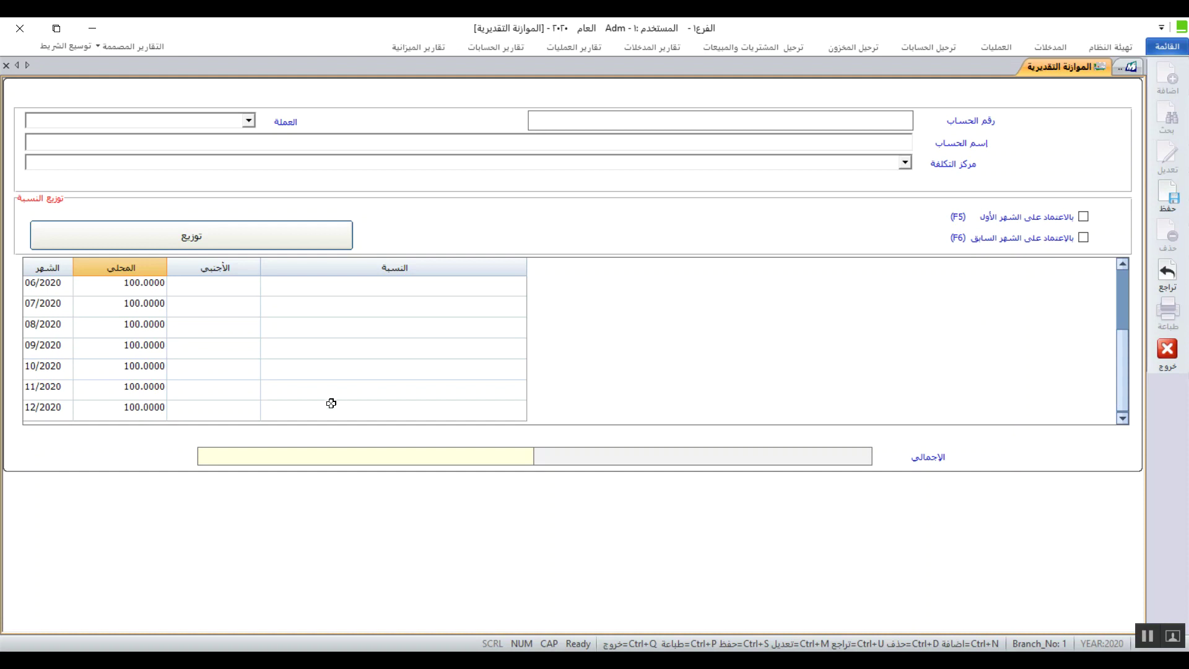
click(1167, 272)
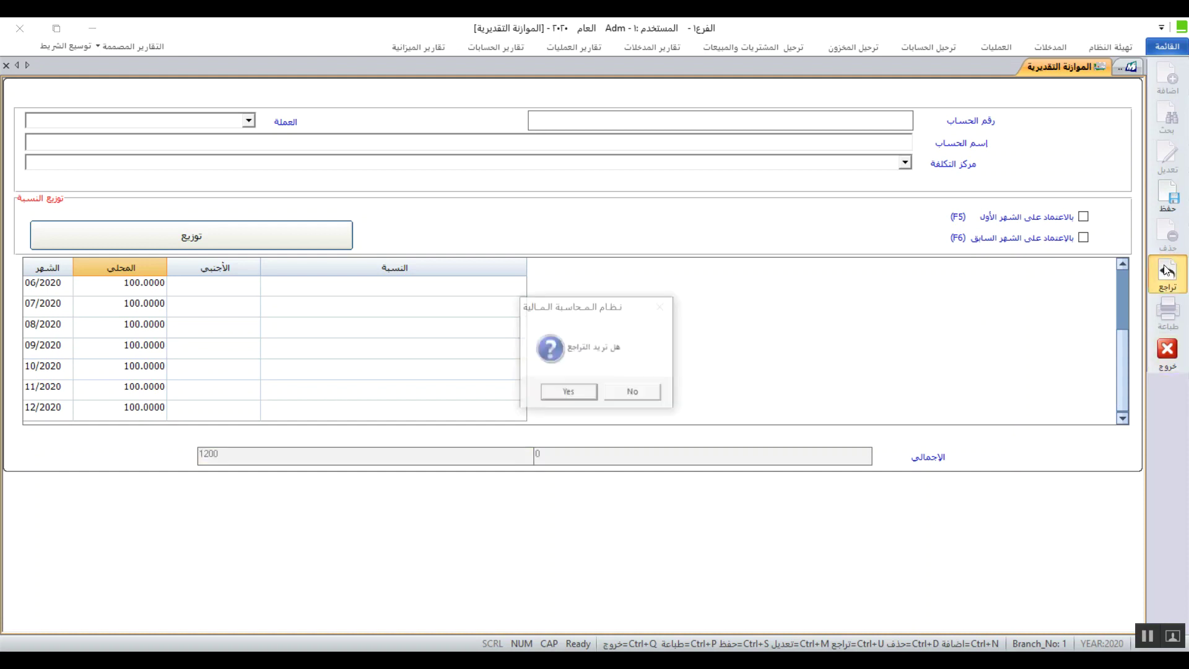
click(567, 394)
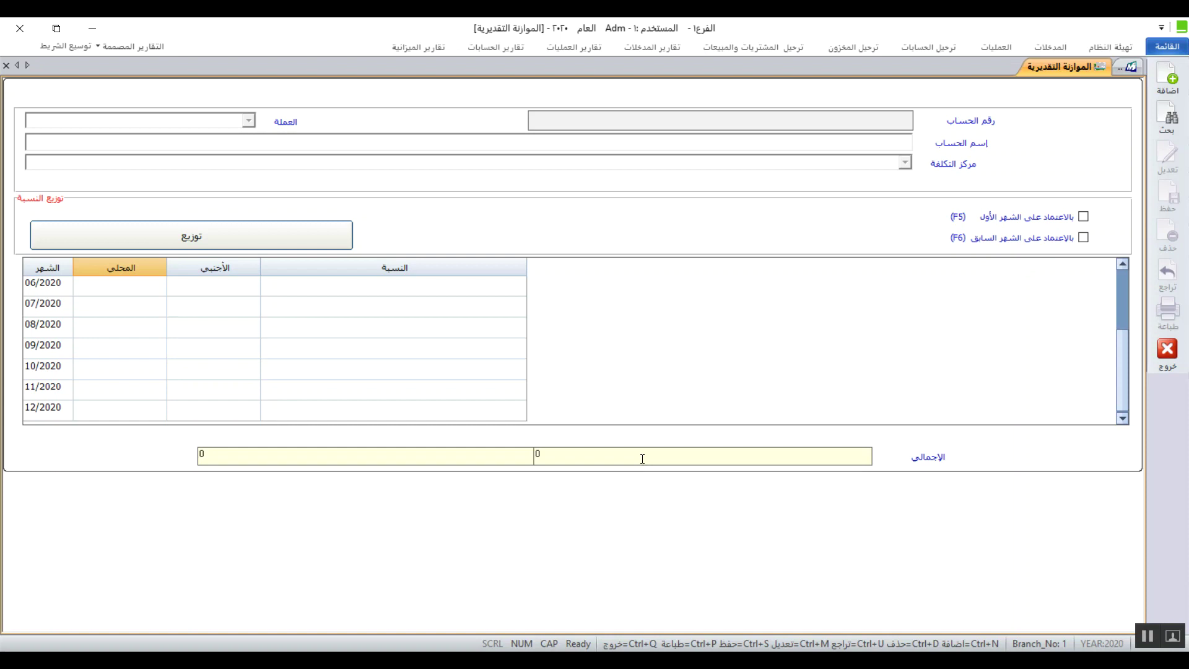
Set the local total (الإجمالي) to 1200 to distribute it over the months
click(367, 453)
click(563, 461)
click(456, 451)
text(100)
key(BackSpace)
text(200)
key(Return)
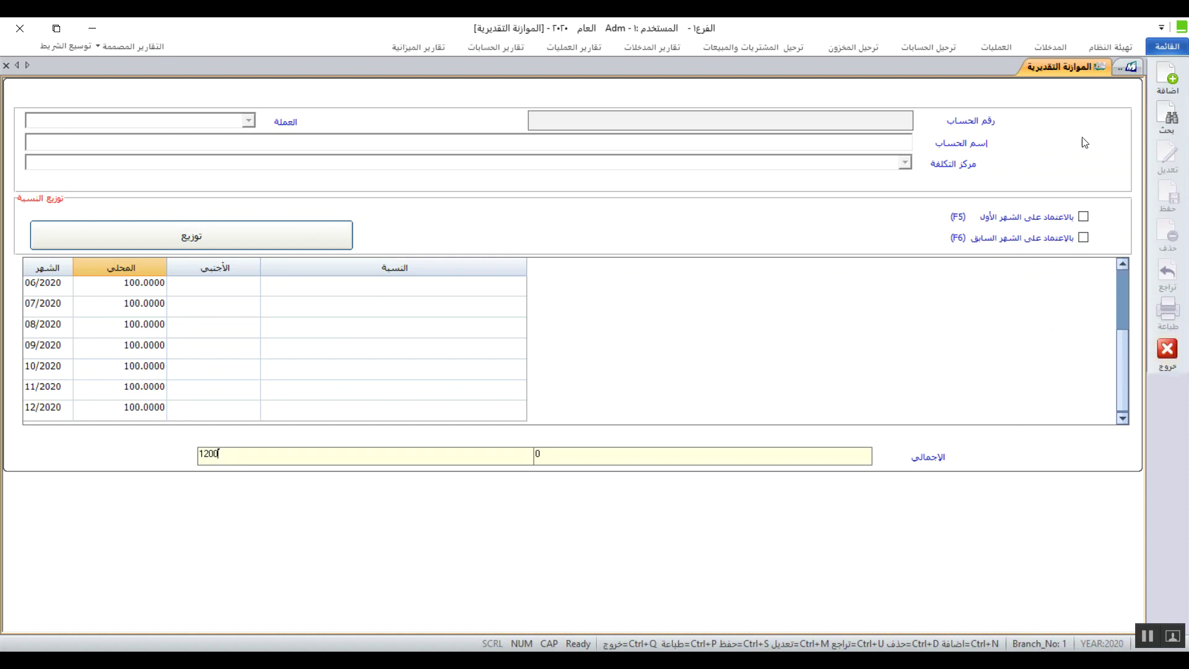
Exit the estimated budget screen and reopen it with an empty form
click(1167, 350)
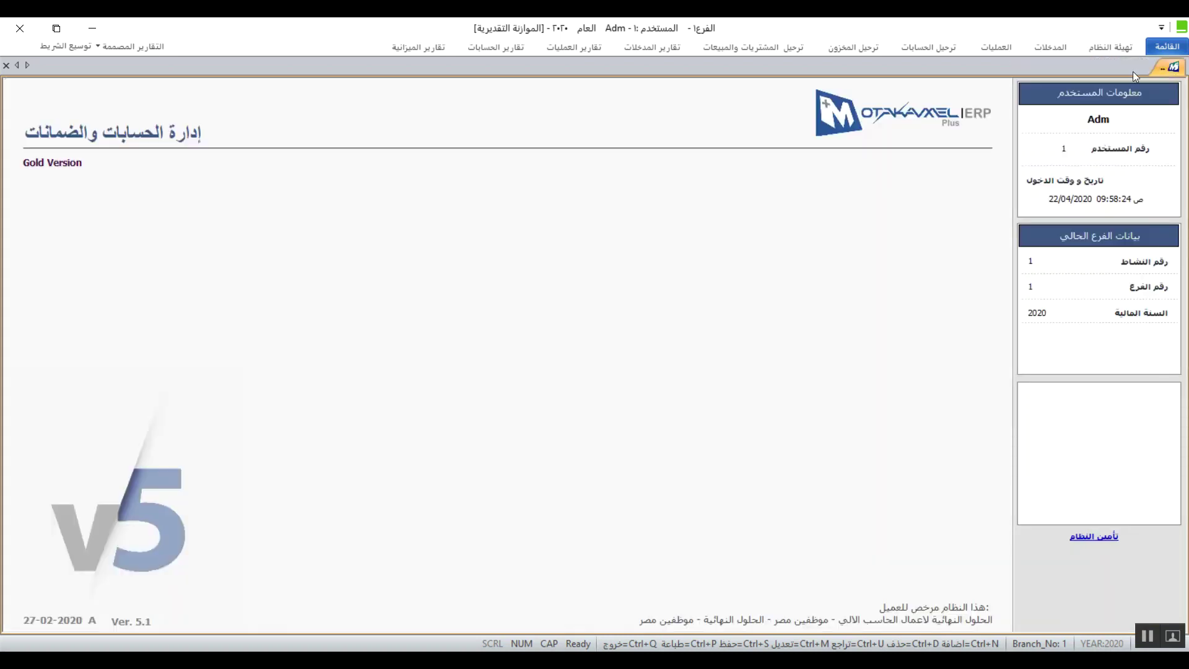
click(1053, 48)
click(984, 80)
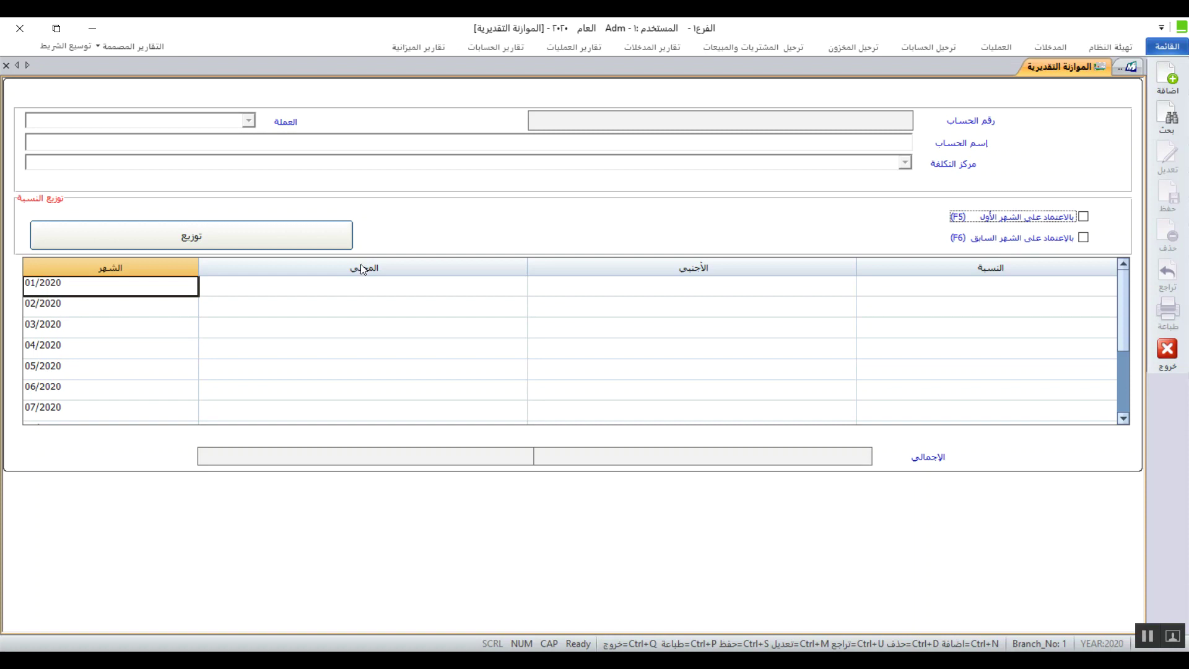
Enable distribution based on the first month, start a new budget entry and set the 01/2020 percentage (النسبة) to 10
click(1088, 224)
click(1170, 78)
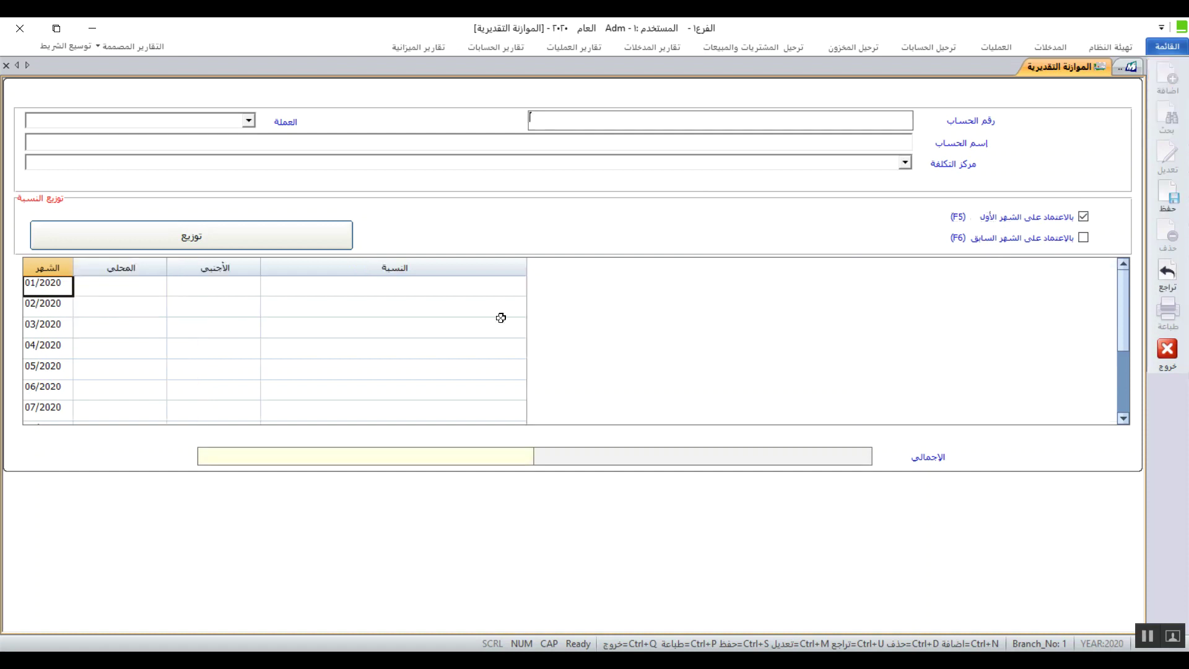
click(392, 288)
text(10)
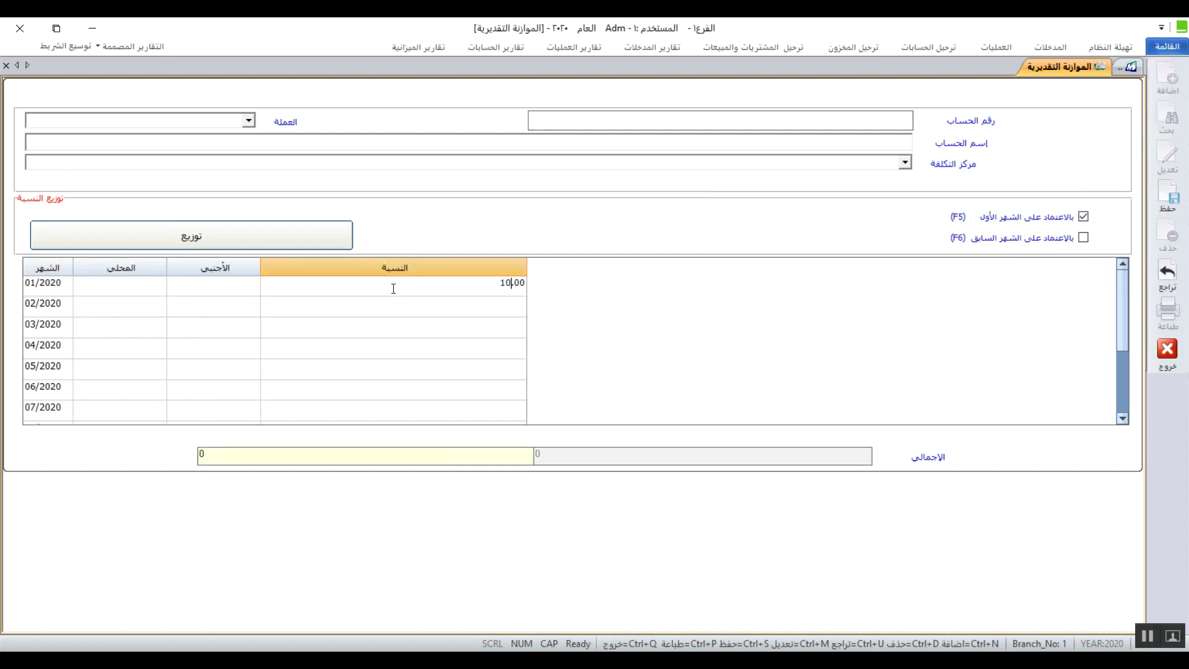
Set the local amount (المحلي) for 01/2020 to 100 and discard the budget entry
click(121, 284)
click(122, 284)
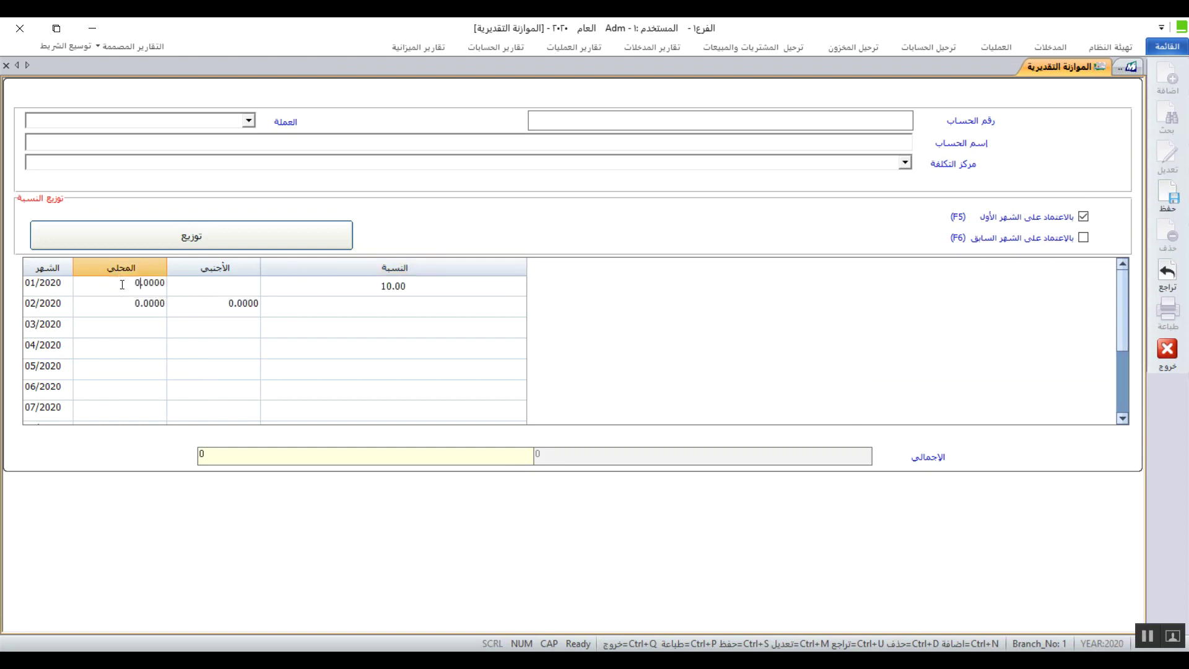
double_click(122, 284)
text(100)
key(Return)
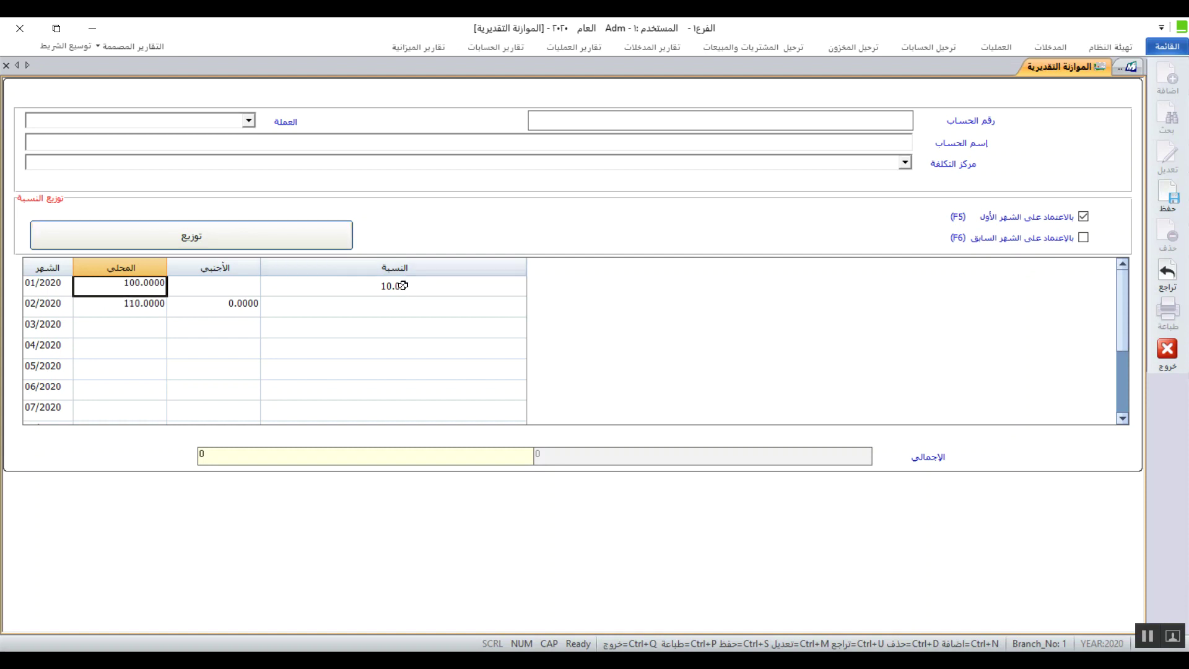
click(142, 285)
key(Return)
click(1167, 274)
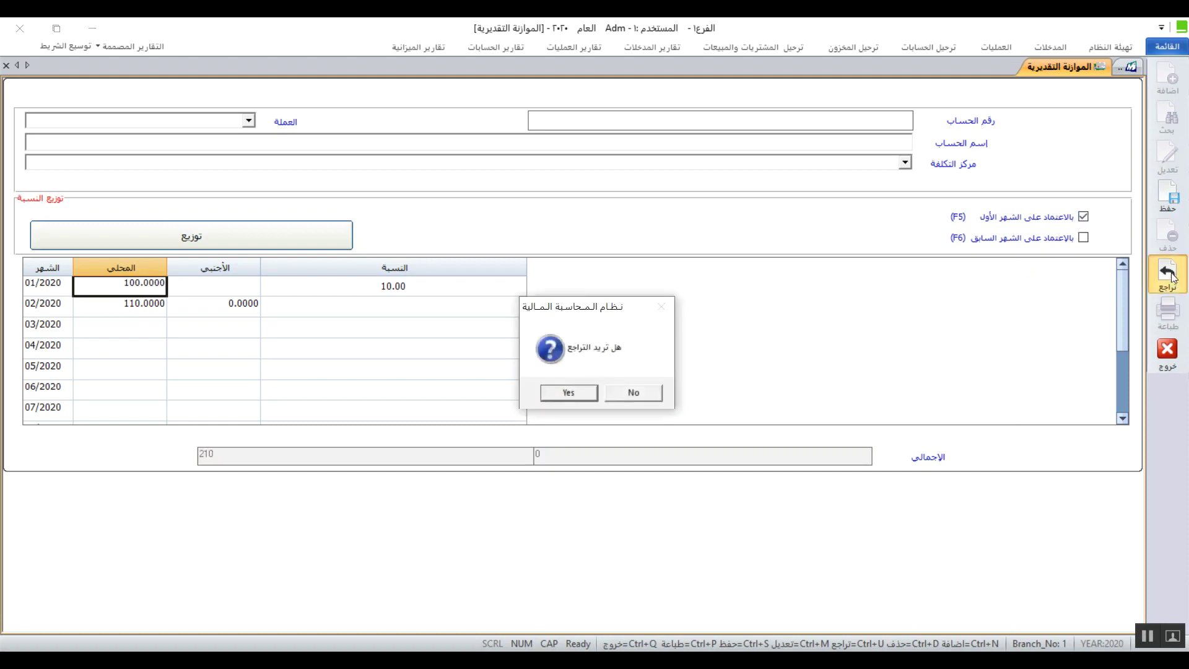
click(577, 396)
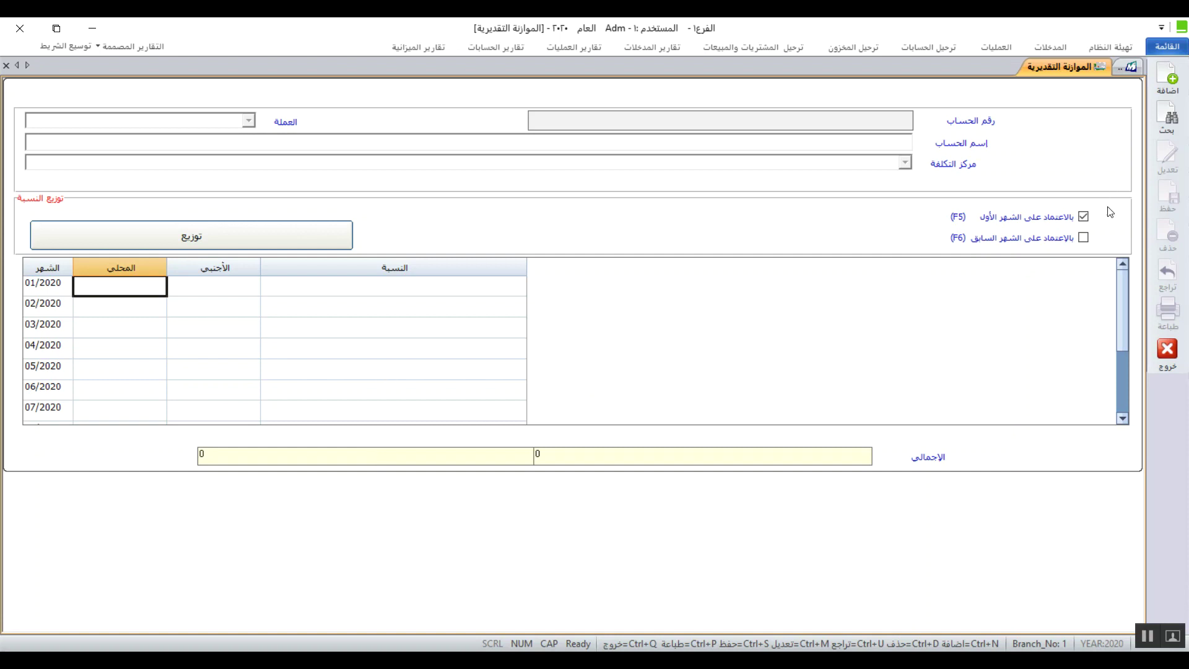
Change the distribution basis from the first month to the previous month (بالاعتماد على الشهر السابق) and start a new budget entry
click(1082, 218)
click(1085, 239)
click(130, 288)
click(1171, 75)
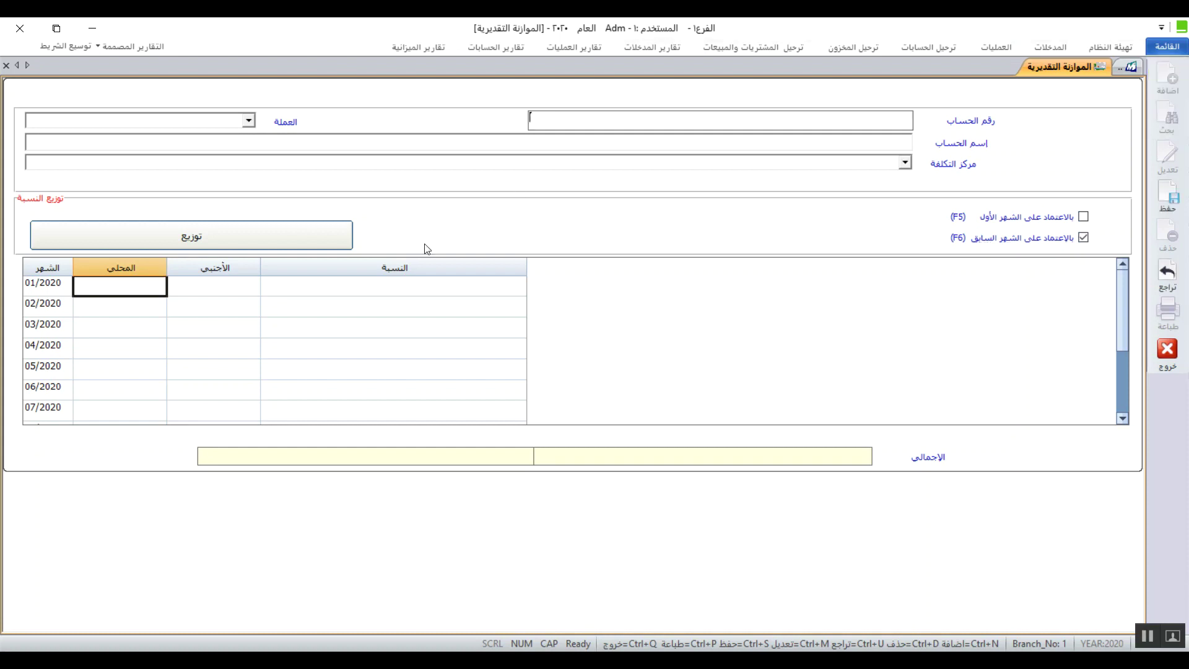
Set the 01/2020 row's local amount (المحلي) to 100 and its percentage (النسبة) to 10
click(130, 288)
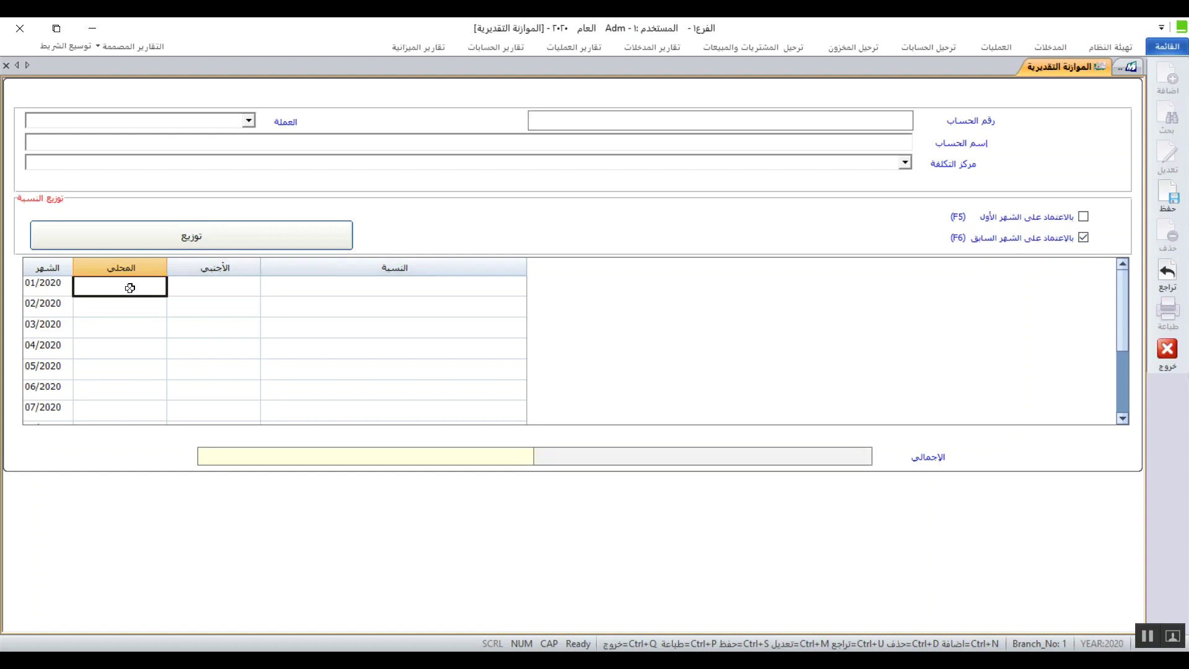
text(100)
click(321, 280)
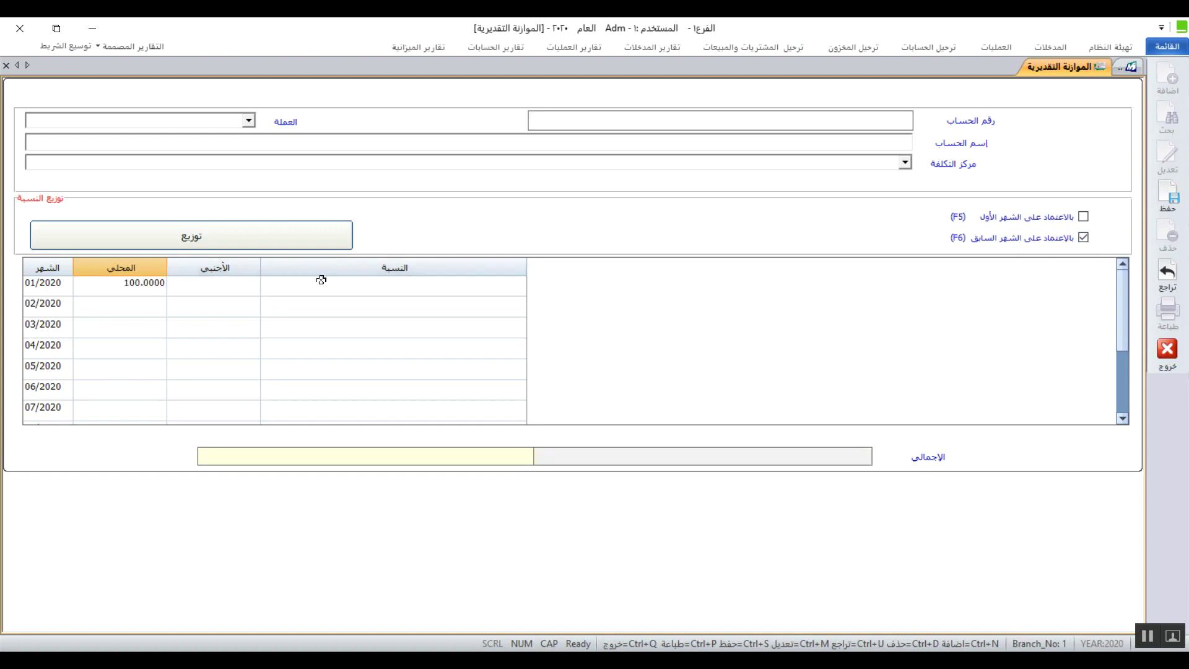
click(321, 290)
text(10)
click(363, 314)
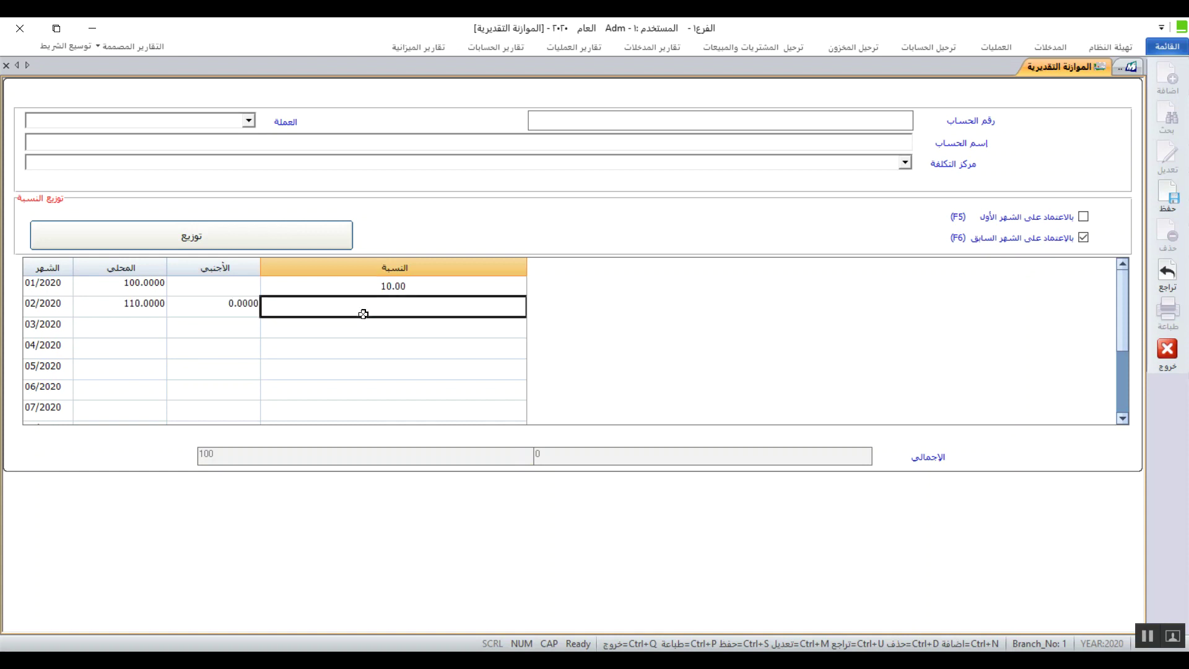
Set the percentage (النسبة) to 10 for each of the months 02/2020, 03/2020 and 04/2020
click(363, 314)
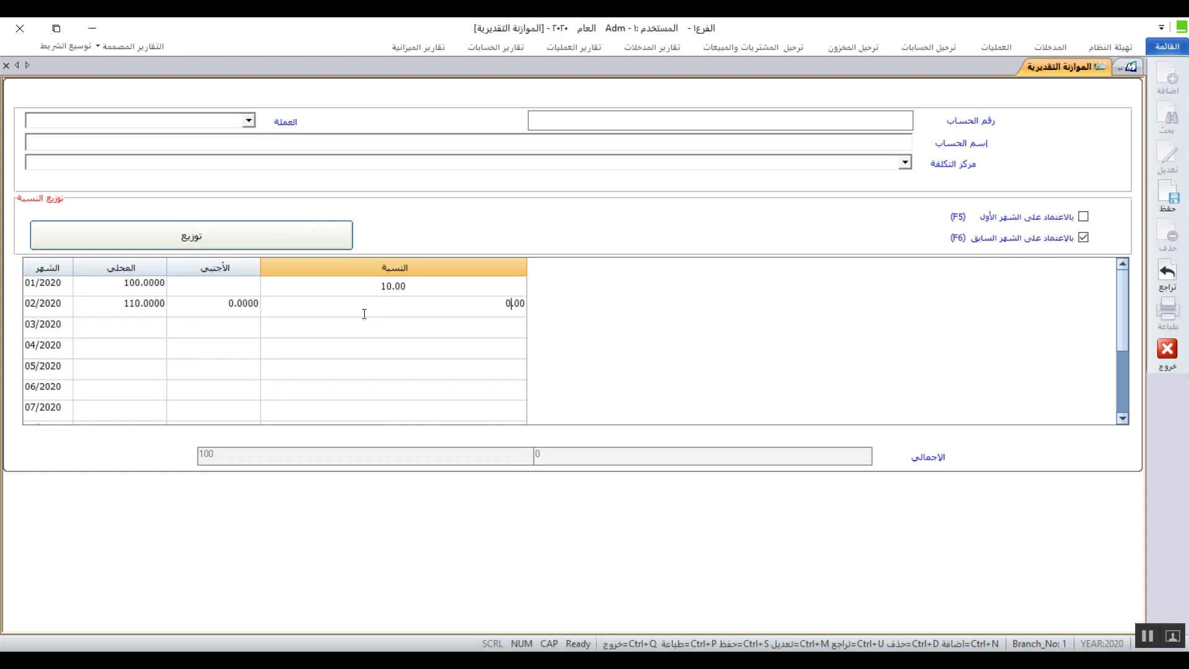
text(10)
key(Return)
click(381, 330)
text(1)
key(Return)
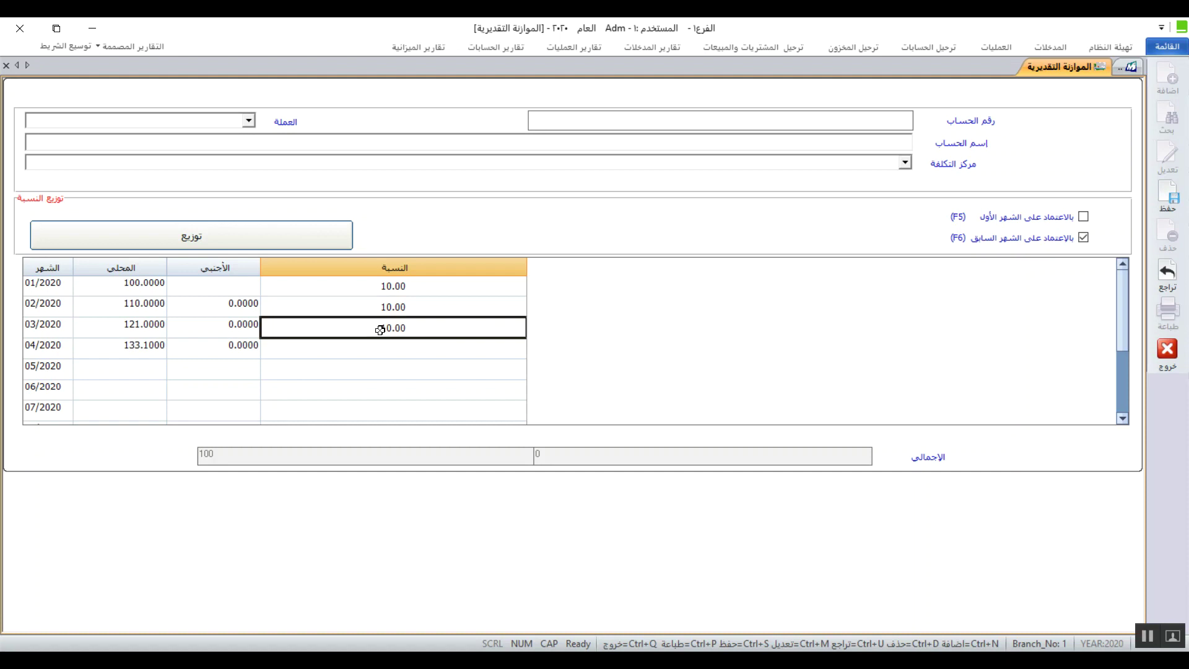
click(402, 349)
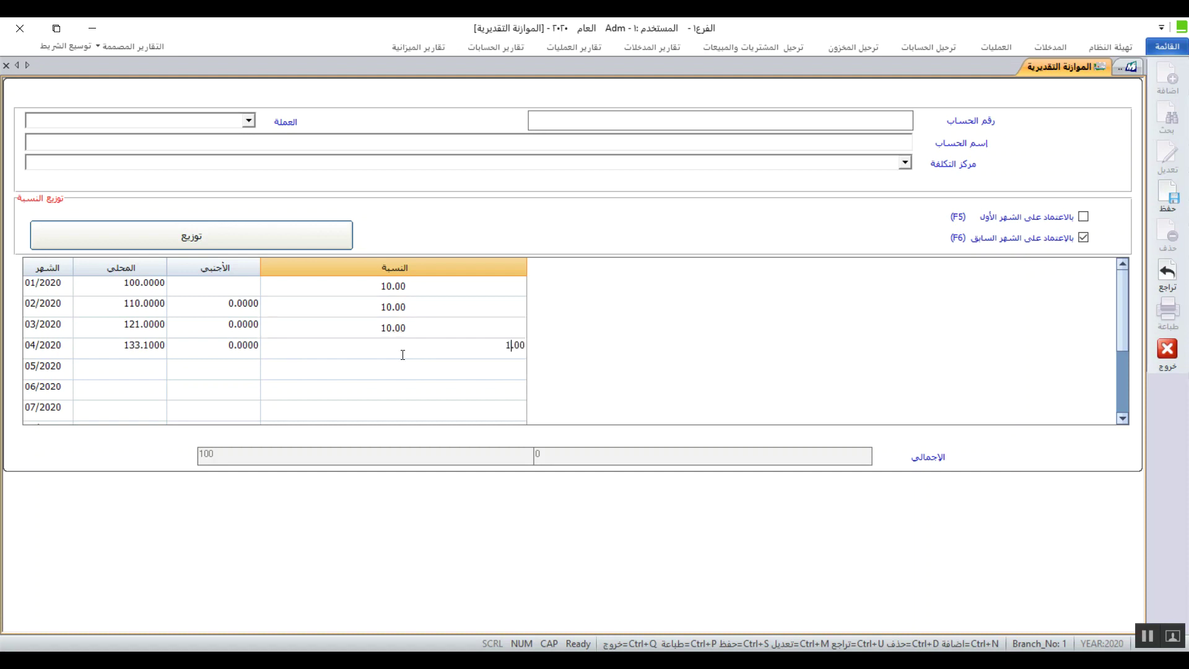
text(1)
key(Return)
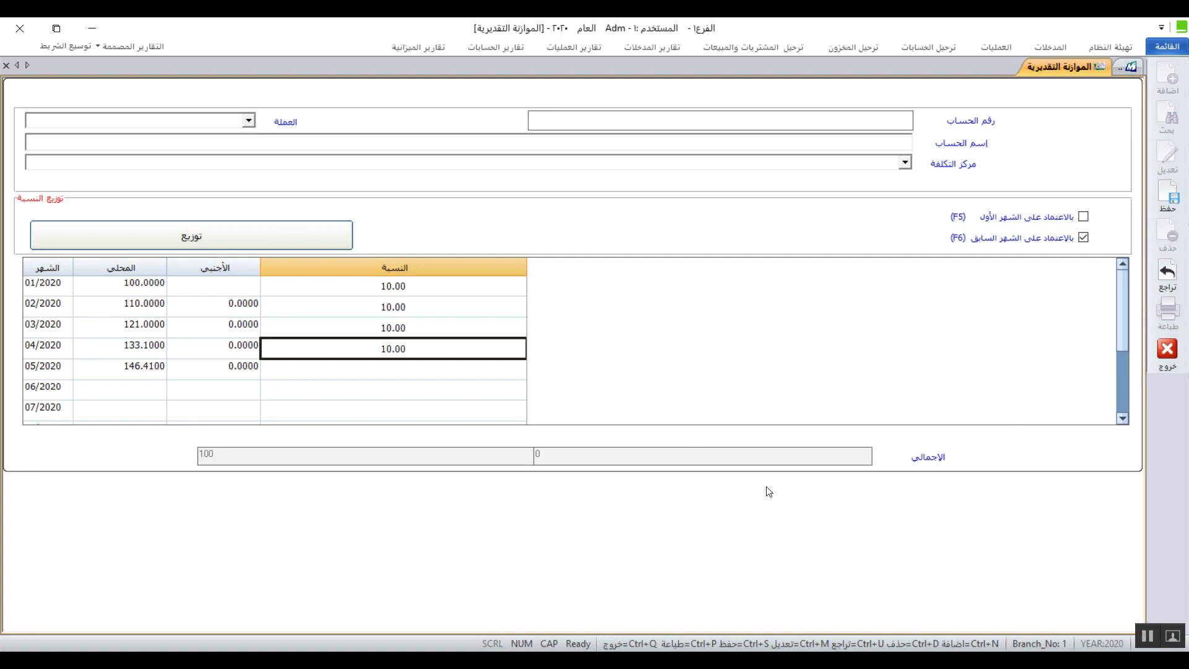
Exit the estimated budget screen (الموازنة التقديرية) without saving the entry
click(1165, 347)
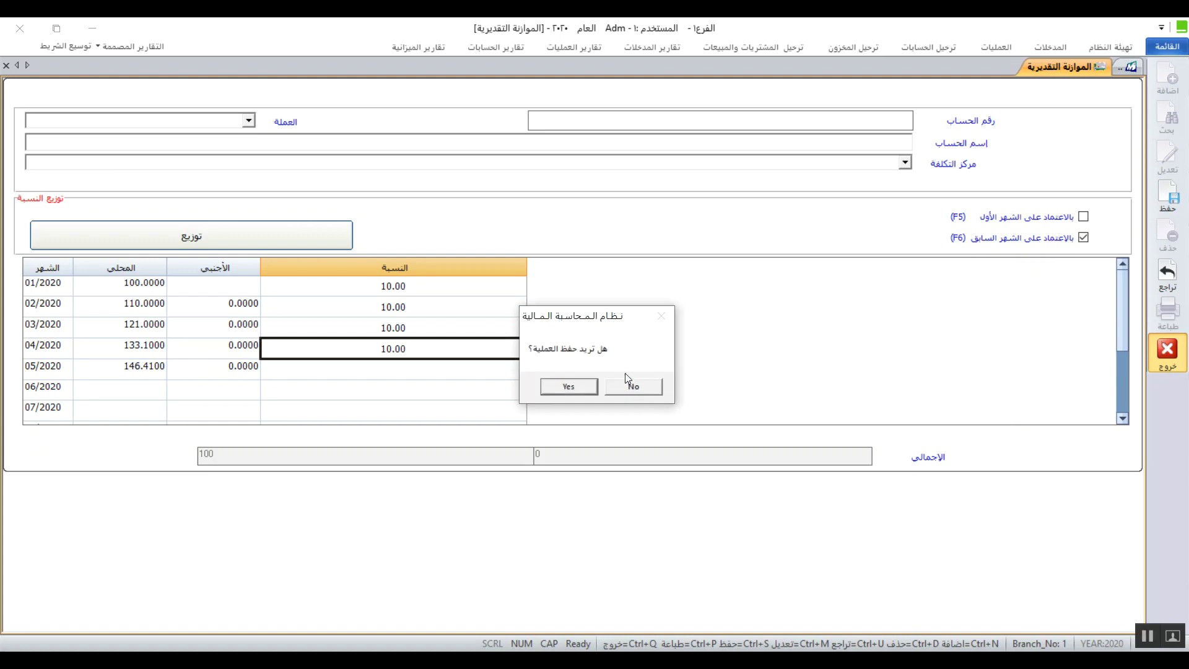
click(620, 392)
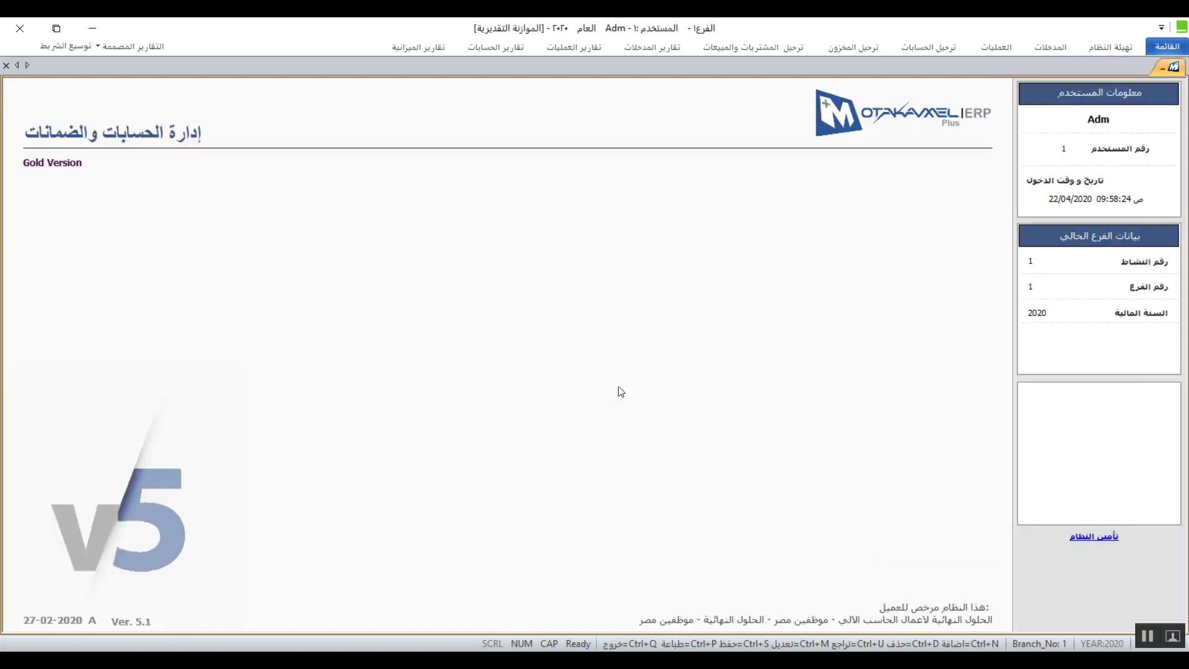